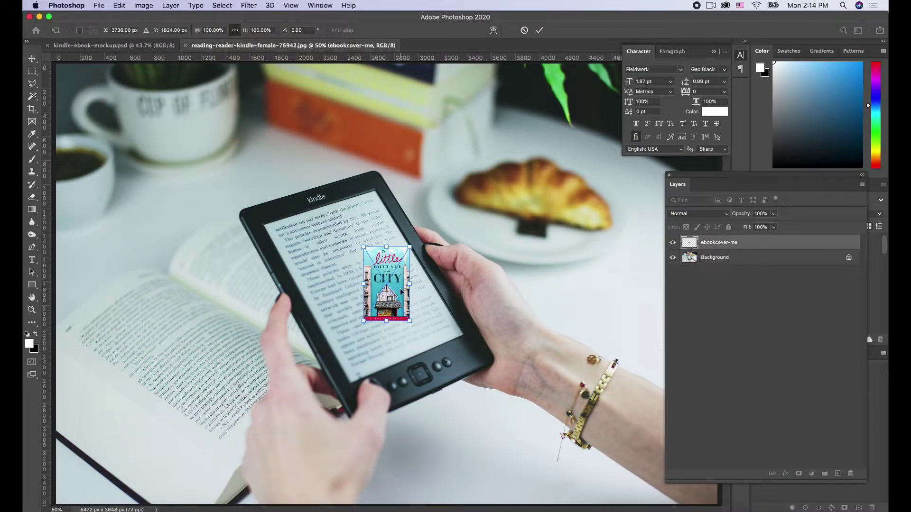
- Accept the placed book cover and convert the ebookcover-me layer to a smart object
key(Return)
right_click(757, 253)
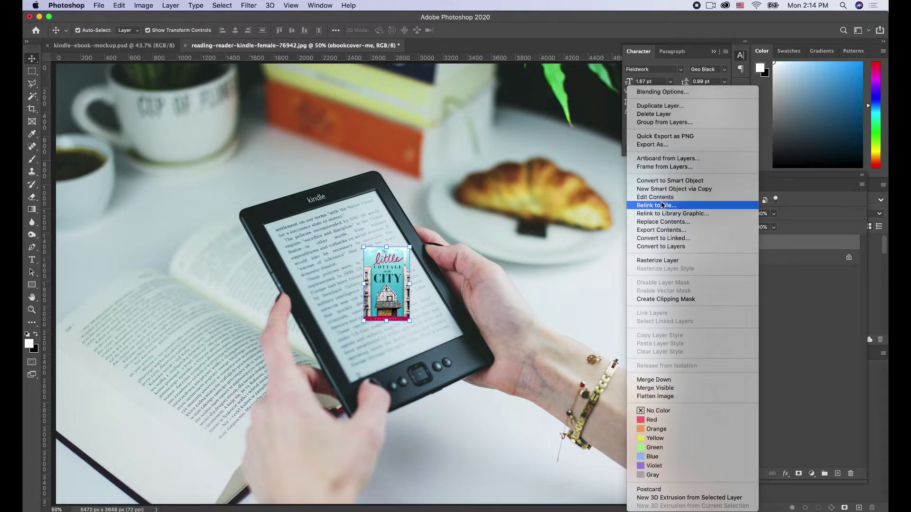
click(663, 181)
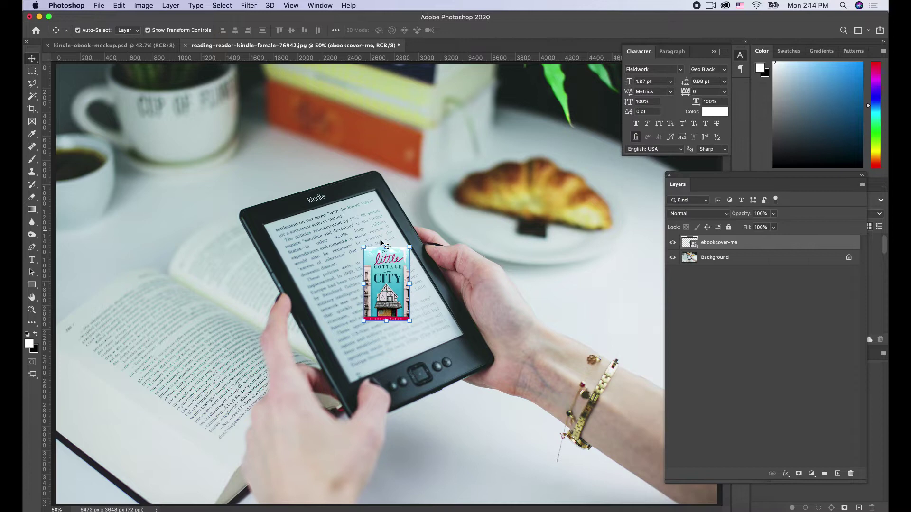
- Enlarge the book cover to about 1073 by 1716 px and move it over the Kindle
drag(412, 247, 513, 127)
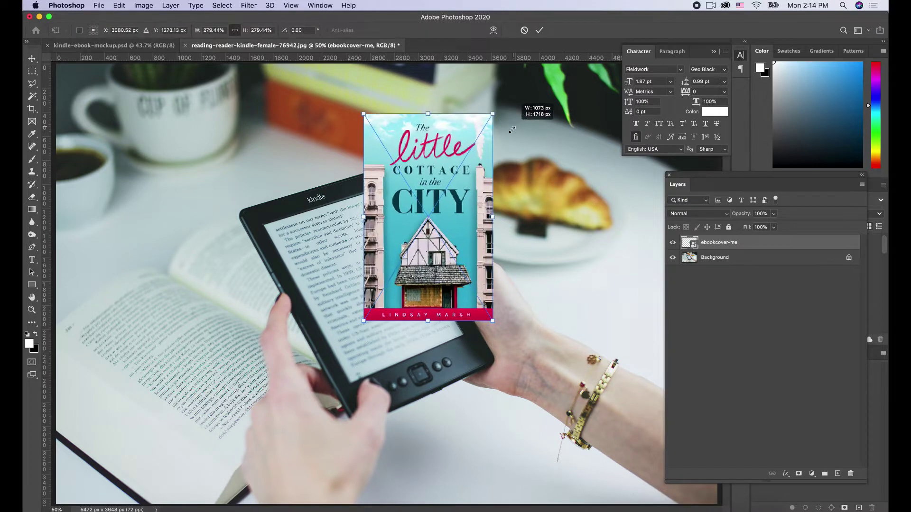
drag(456, 173, 403, 233)
key(Return)
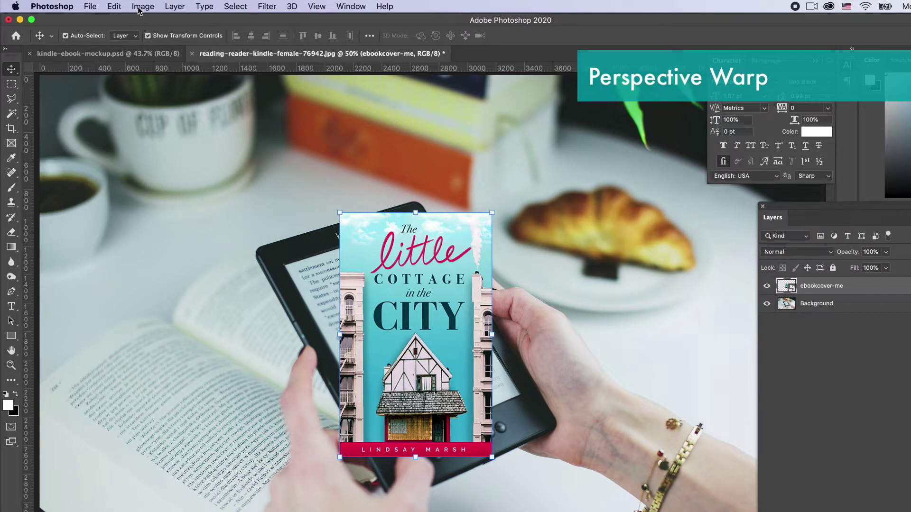
- Start a Perspective Warp on the book cover and fit a single layout grid to its four corners
click(116, 6)
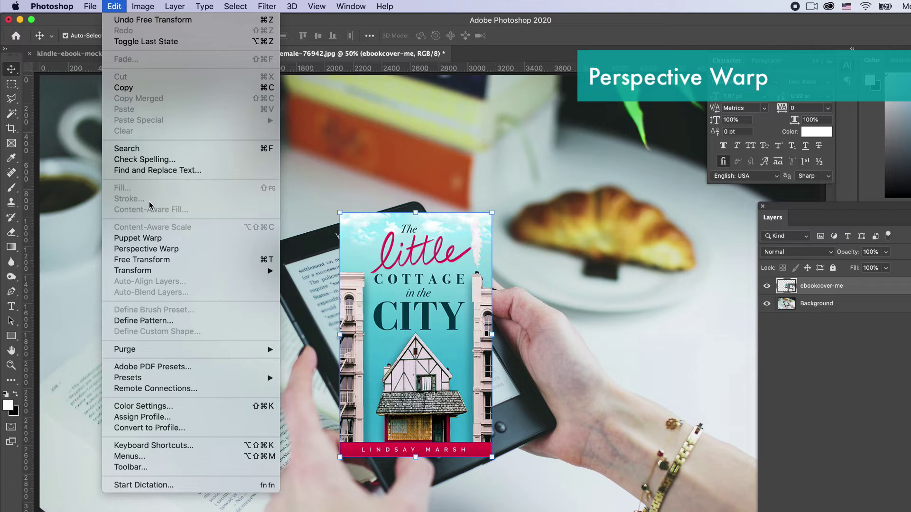
click(157, 250)
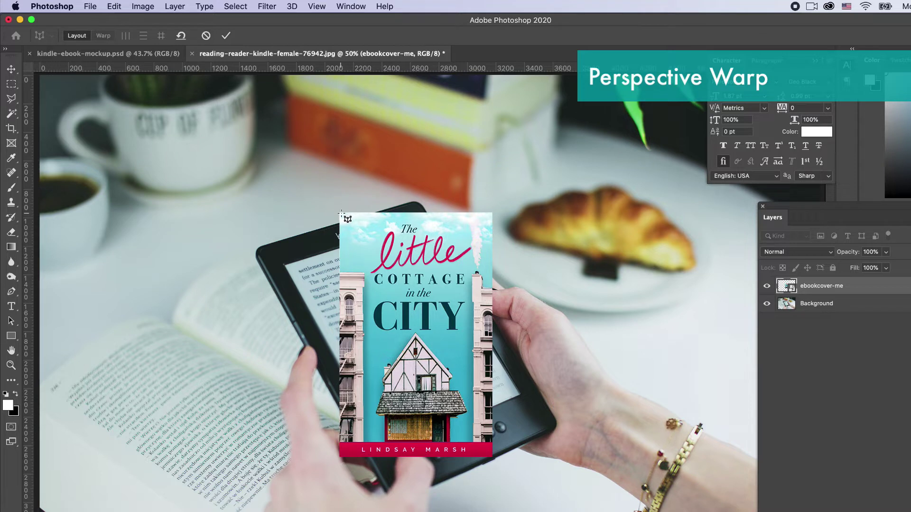
click(357, 254)
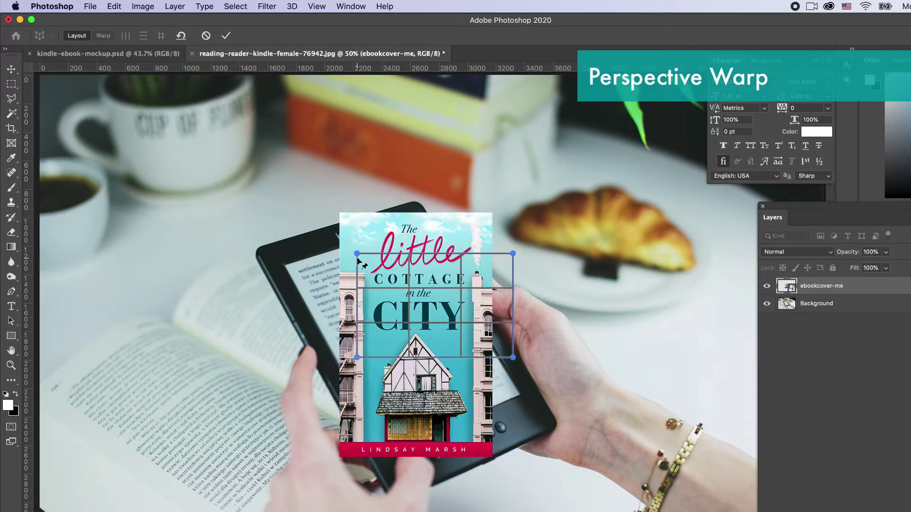
drag(358, 255, 341, 214)
drag(513, 253, 491, 215)
drag(513, 357, 491, 456)
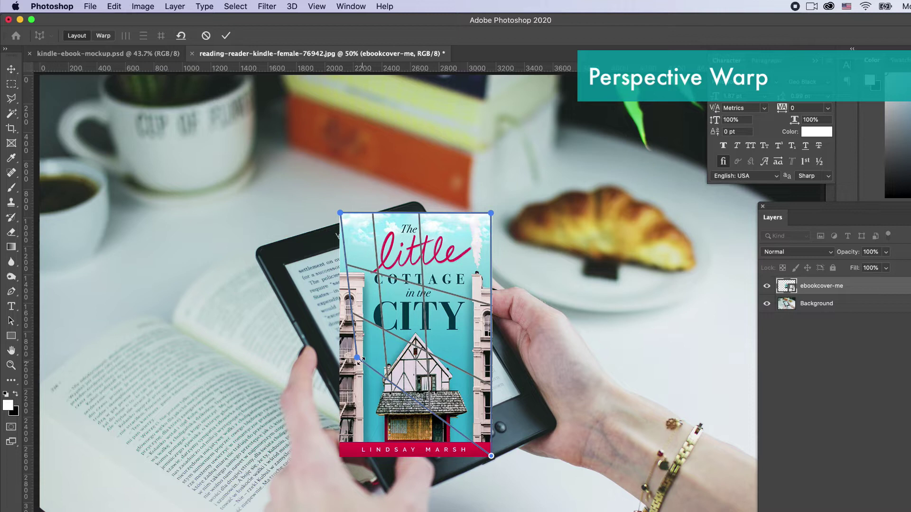
drag(358, 359, 340, 458)
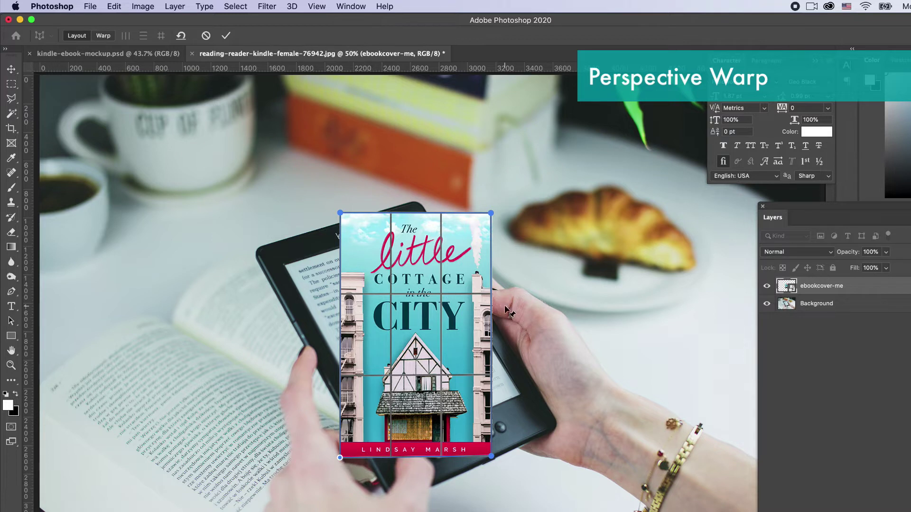
key(Return)
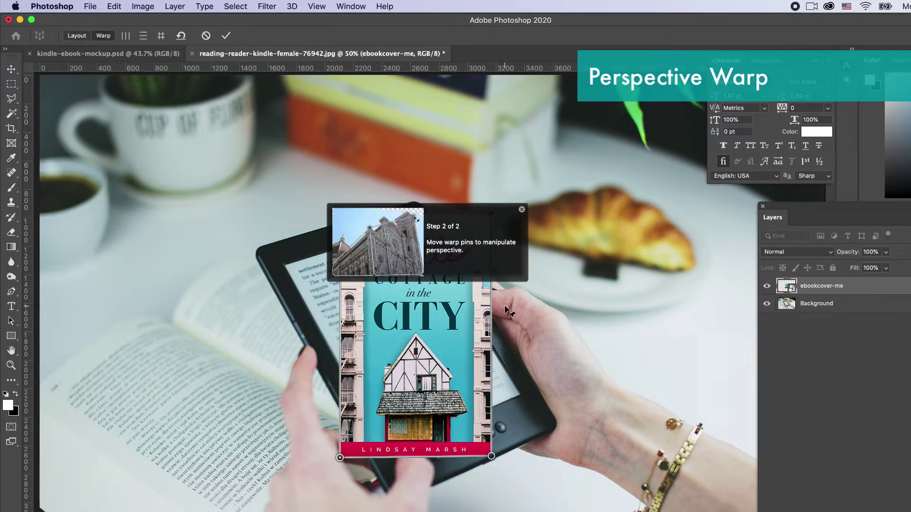
- Warp the book cover so its four corner pins sit on the corners of the Kindle's screen
click(522, 210)
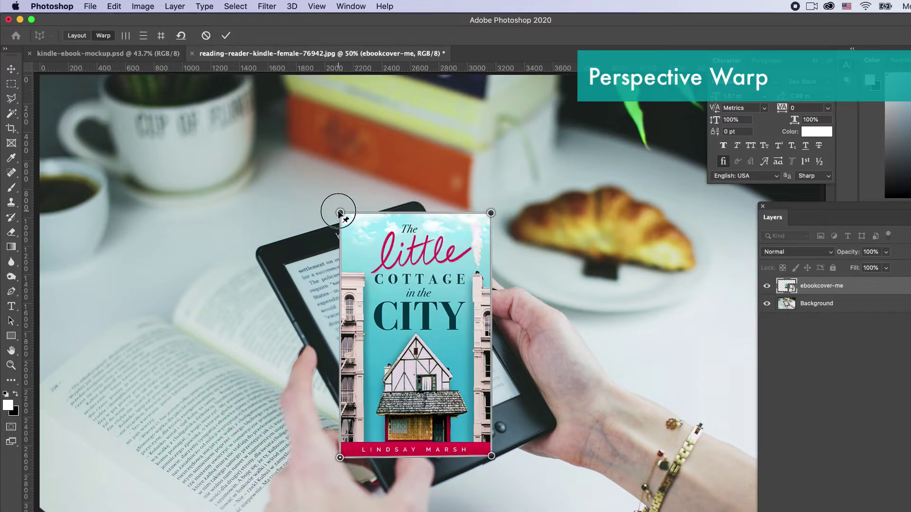
drag(340, 211, 286, 265)
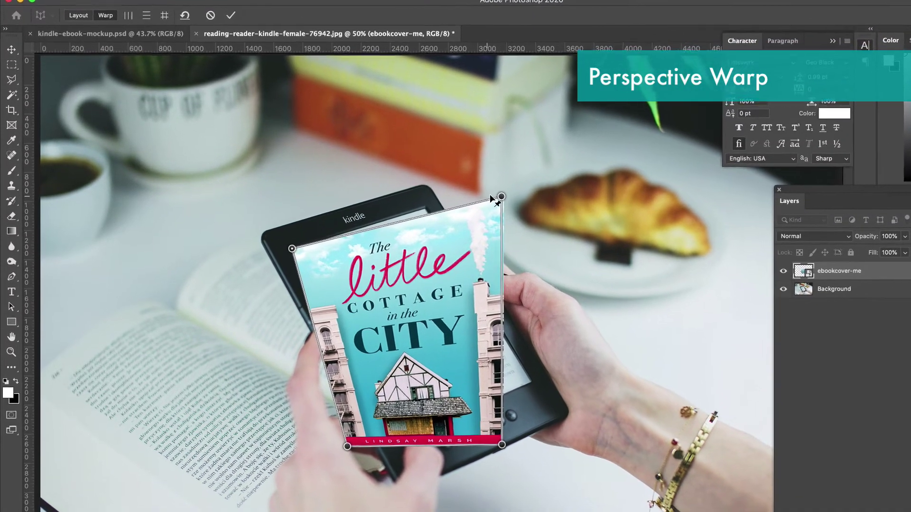
drag(495, 206, 424, 219)
drag(464, 133, 460, 135)
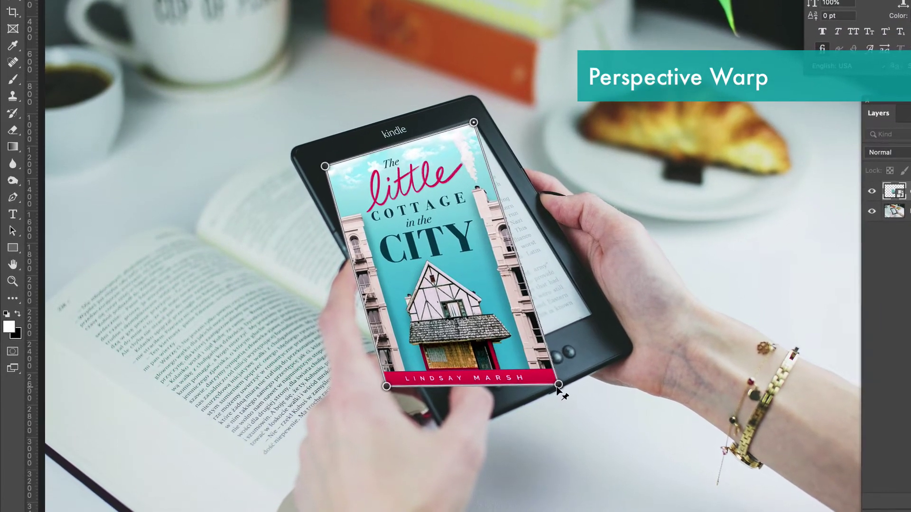
drag(552, 393, 596, 310)
drag(387, 386, 441, 375)
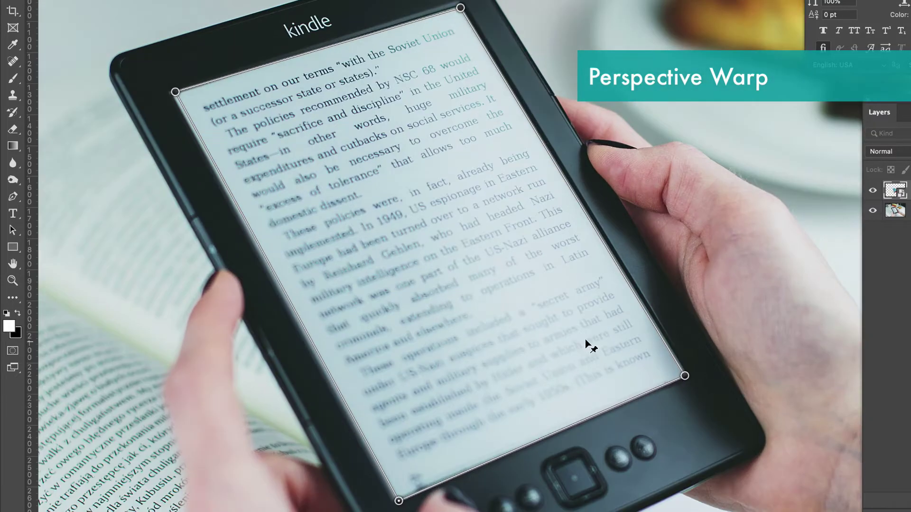
- Fine-tune the lower-right and upper-right warp pins against the Kindle screen's corners and apply the Perspective Warp
scroll(670, 367, right, 3)
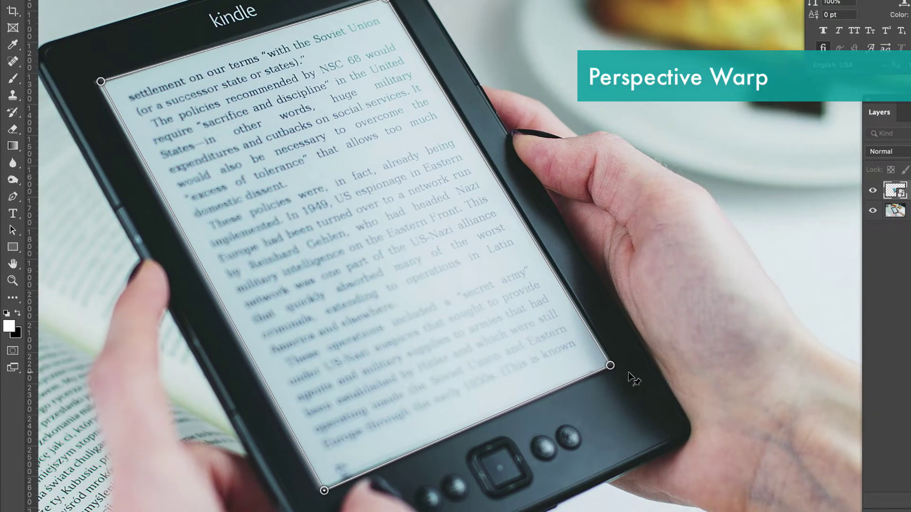
key(super+plus)
drag(640, 395, 643, 394)
scroll(484, 301, up, 5)
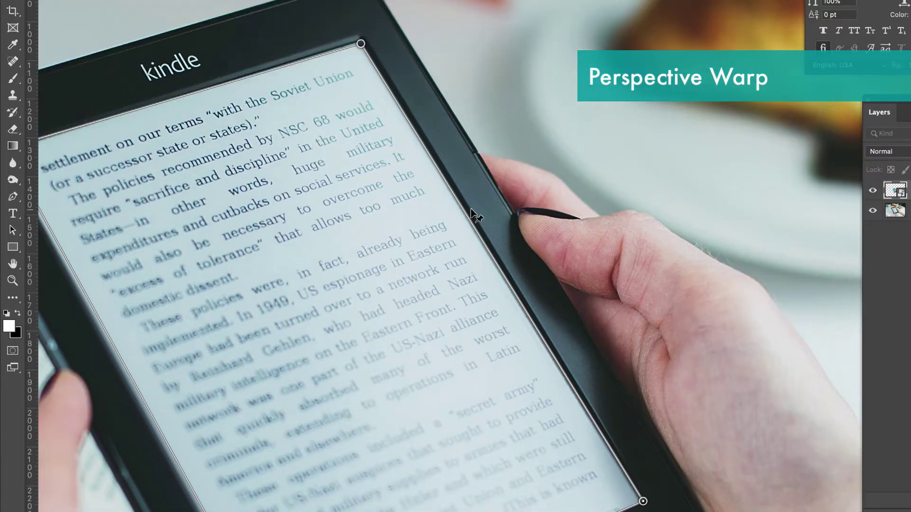
drag(361, 44, 359, 42)
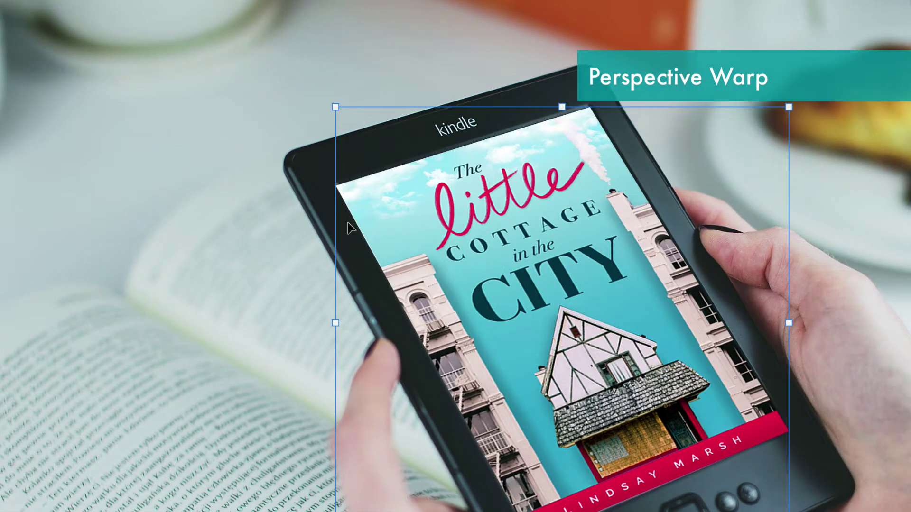
key(Return)
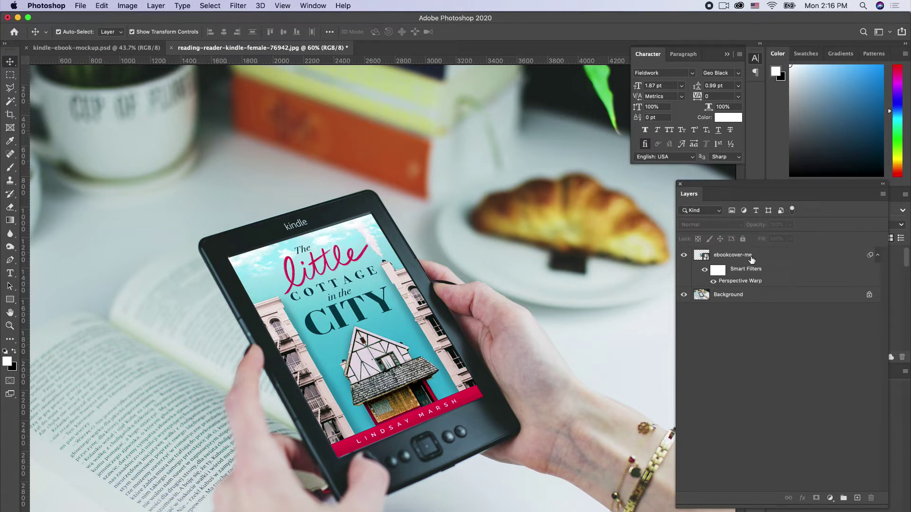
- Add a new layer above ebookcover-me and name it shadow
click(856, 498)
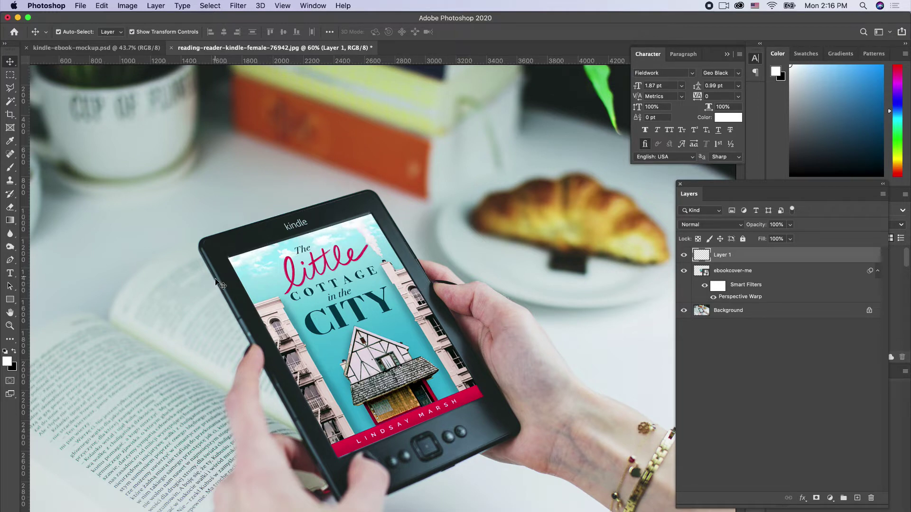
double_click(722, 255)
text(shadow)
key(Return)
- Make black the foreground colour and ready a Soft Round brush with 0% hardness
click(14, 351)
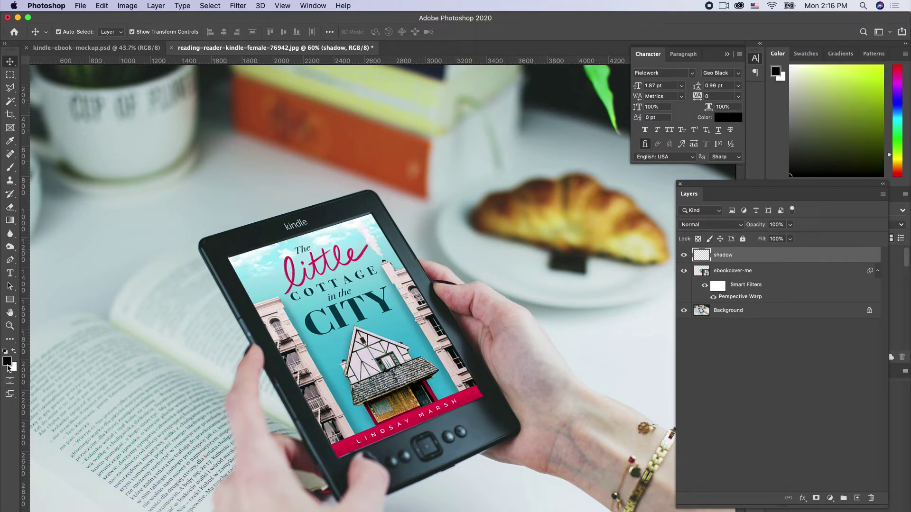
click(10, 167)
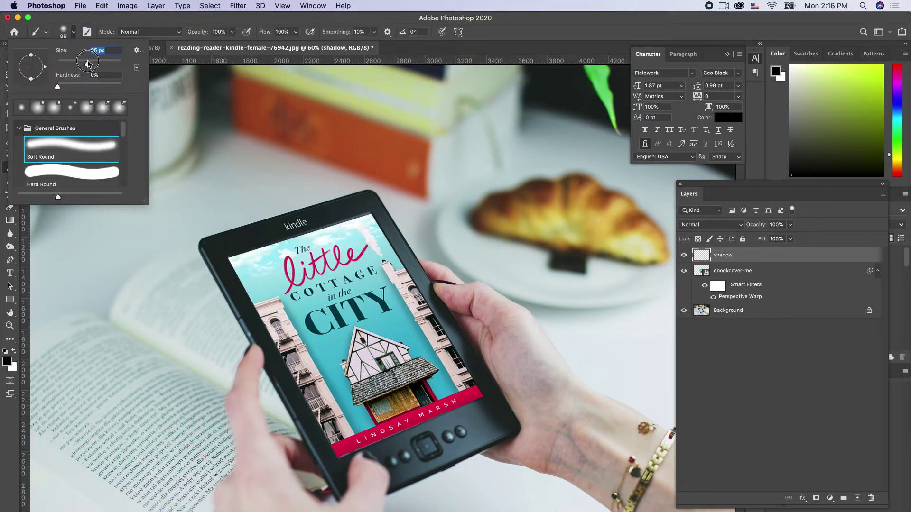
key(Return)
- Select the warped cover's outline by picking the empty area of the ebookcover-me layer with the Magic Wand and inverting the selection
click(778, 375)
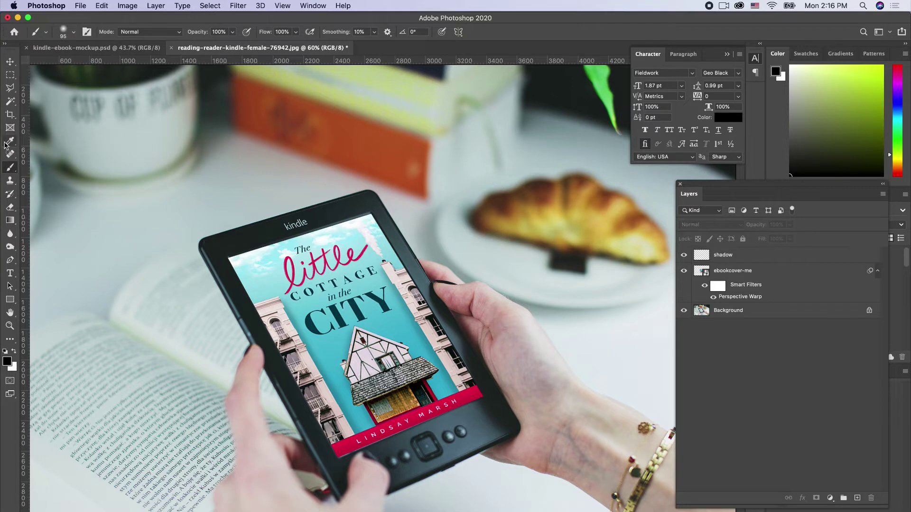
click(10, 101)
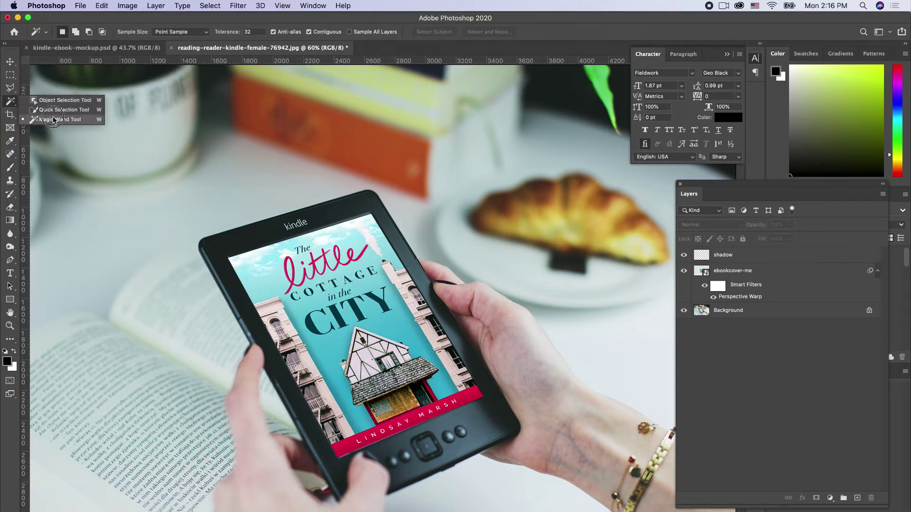
click(88, 117)
click(806, 271)
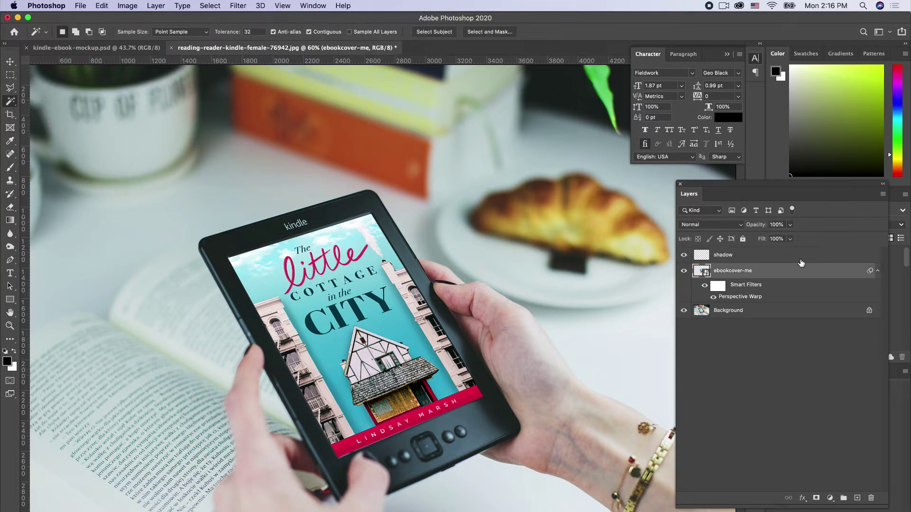
click(173, 296)
click(209, 6)
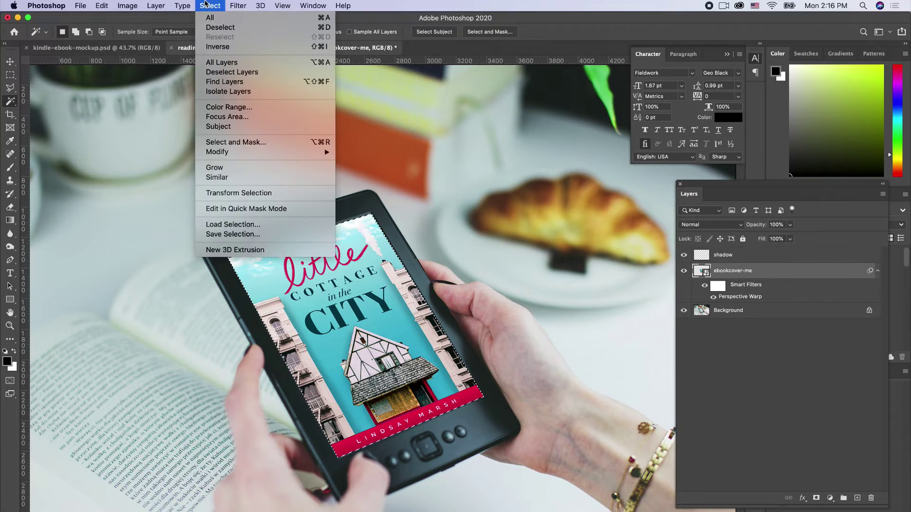
click(216, 47)
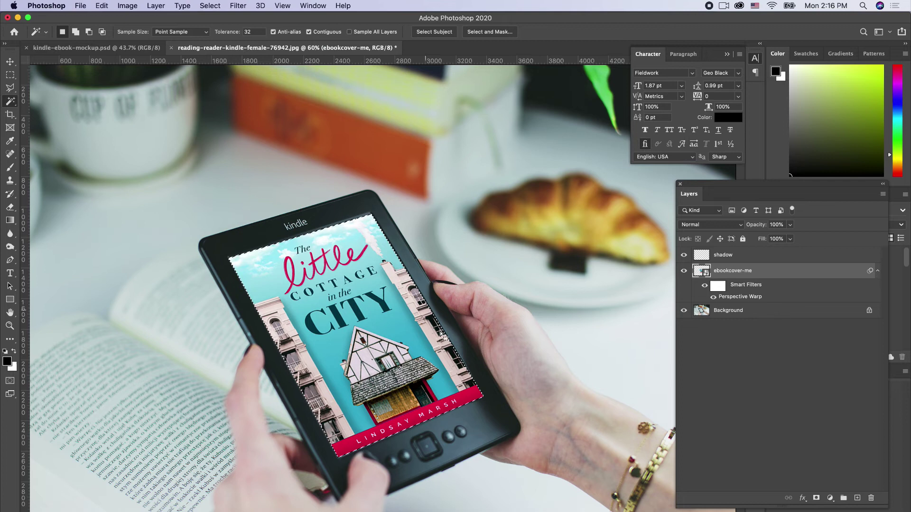
- On the shadow layer, paint a soft black shadow inside the selection along the cover's top and right edges with an enlarged brush
click(764, 256)
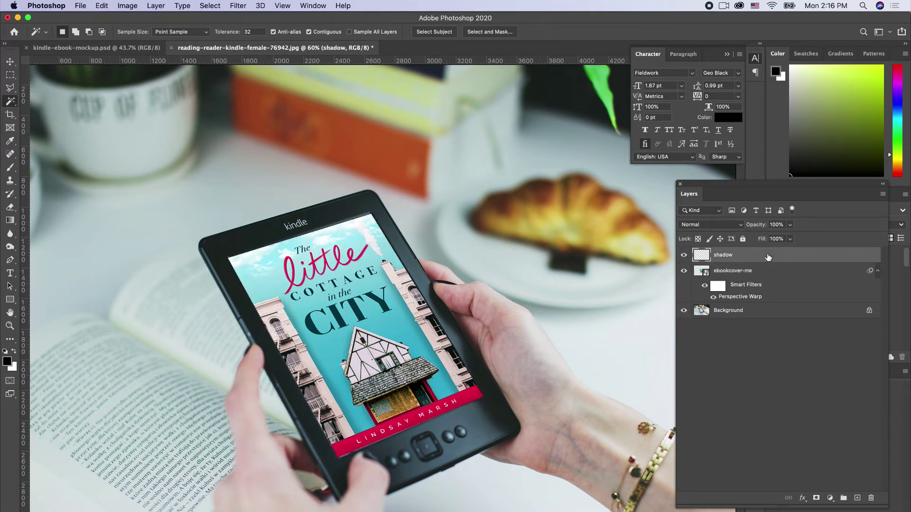
click(10, 167)
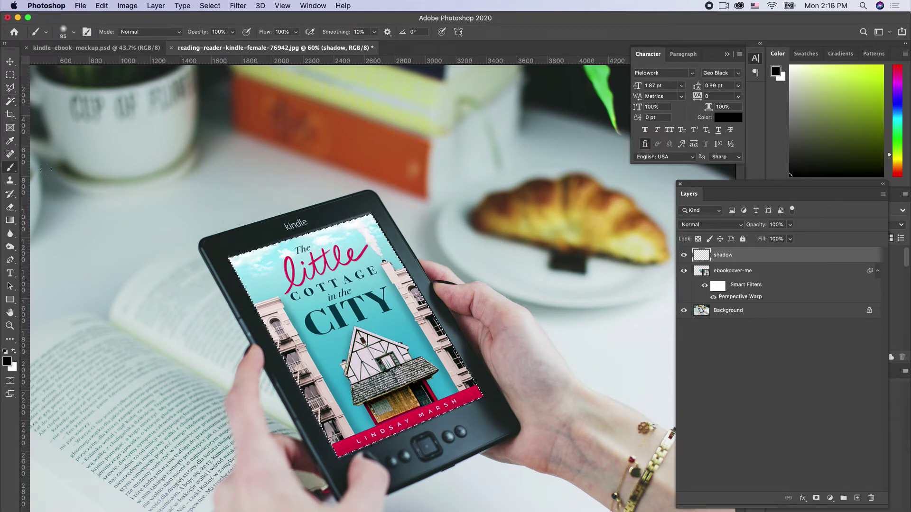
click(74, 32)
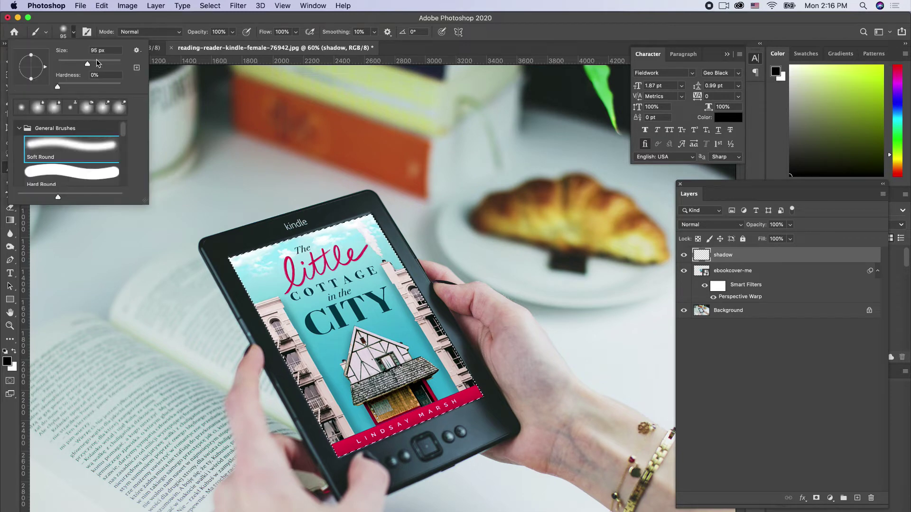
drag(88, 63, 103, 64)
key(bracketright)
key(bracketright)
key(bracketright)
key(bracketright)
key(bracketright)
key(bracketright)
click(374, 212)
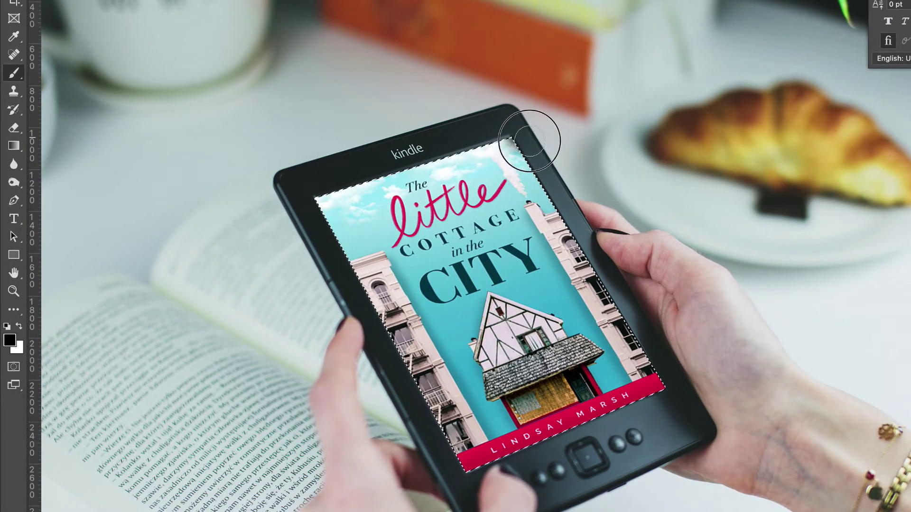
mouse_move(574, 207)
mouse_down()
mouse_move(686, 397)
mouse_move(496, 485)
mouse_move(433, 142)
mouse_move(491, 131)
mouse_up()
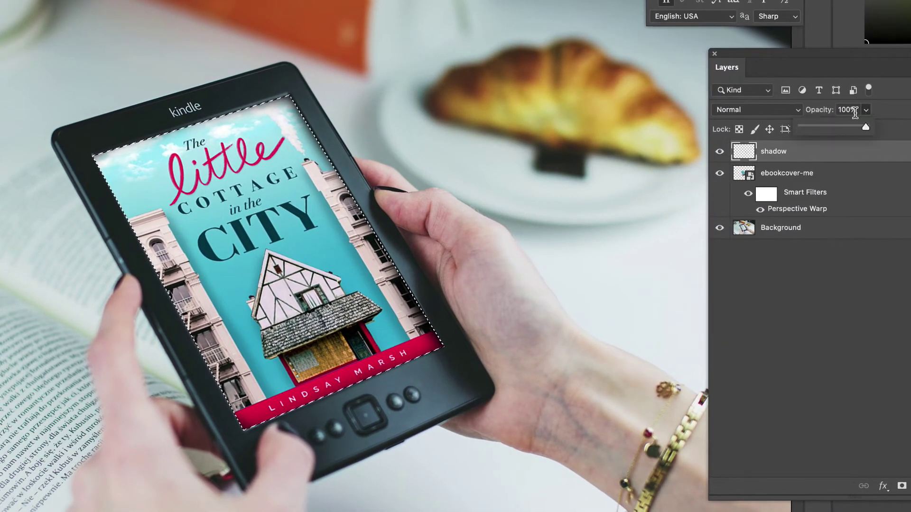
- Set the shadow layer's opacity to 41%, clear the selection and compare the cover with the shadow hidden and shown
click(866, 129)
drag(828, 126, 827, 127)
key(ctrl+d)
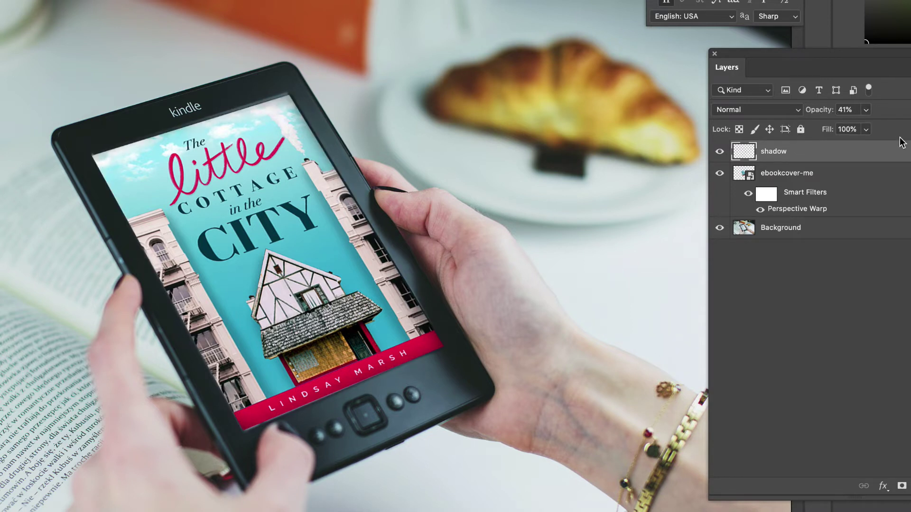
click(720, 151)
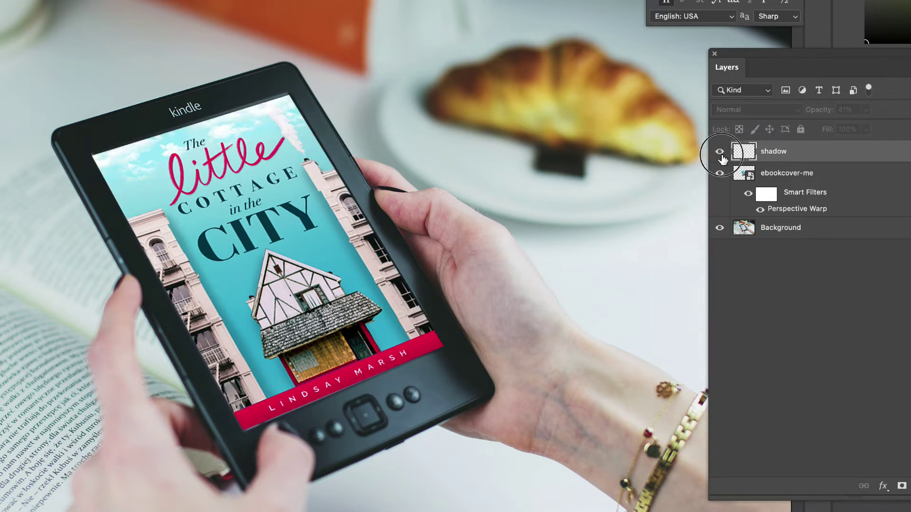
click(720, 152)
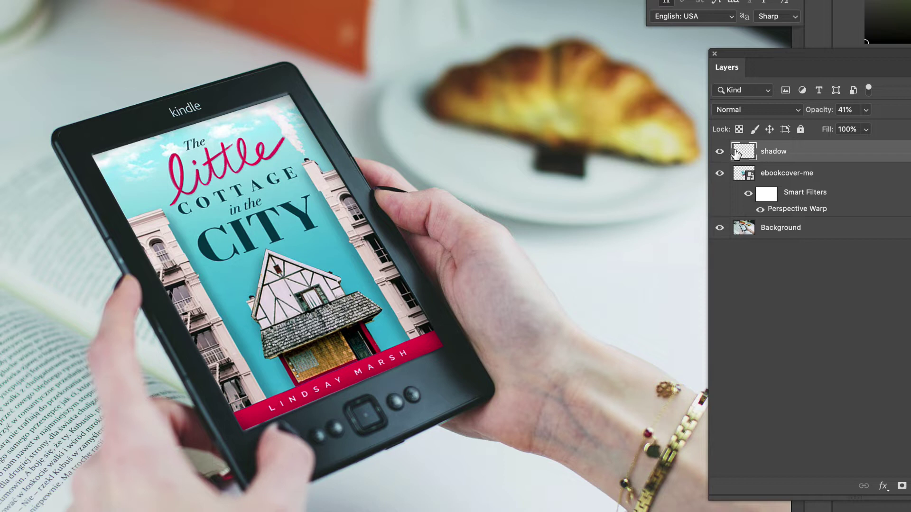
- Add a new layer above the shadow layer and name it "screen glare"
click(910, 486)
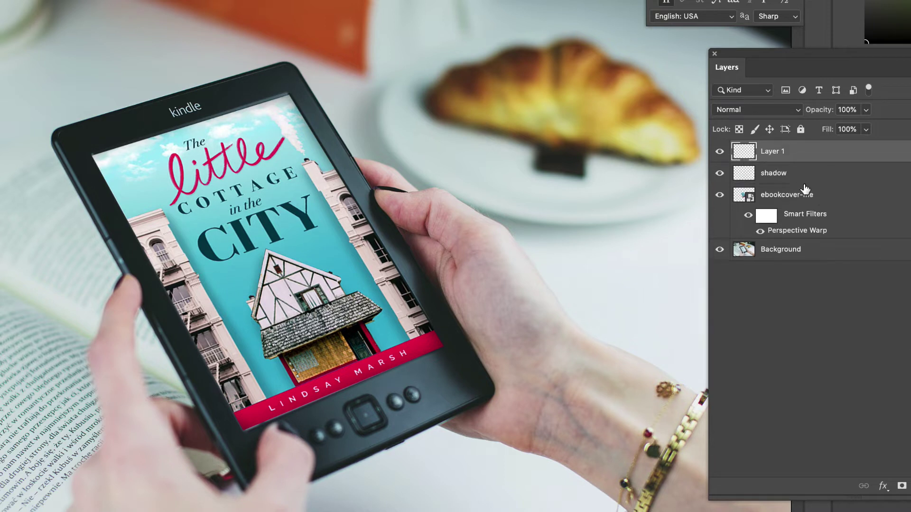
double_click(773, 154)
text(screen glare)
key(Return)
- Select the cover's outline from the ebookcover-me layer with the Magic Wand and an inverted selection, with the screen glare layer active
click(778, 195)
super+click(743, 195)
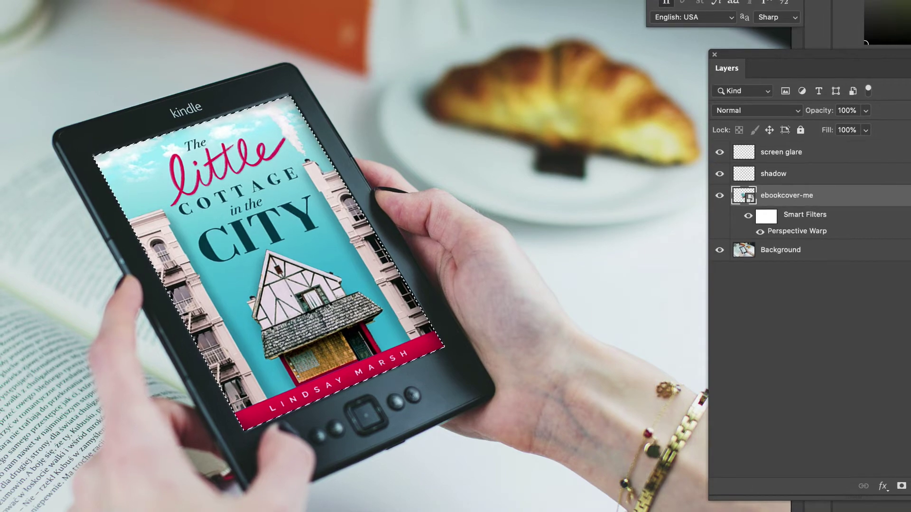
click(69, 1)
click(201, 6)
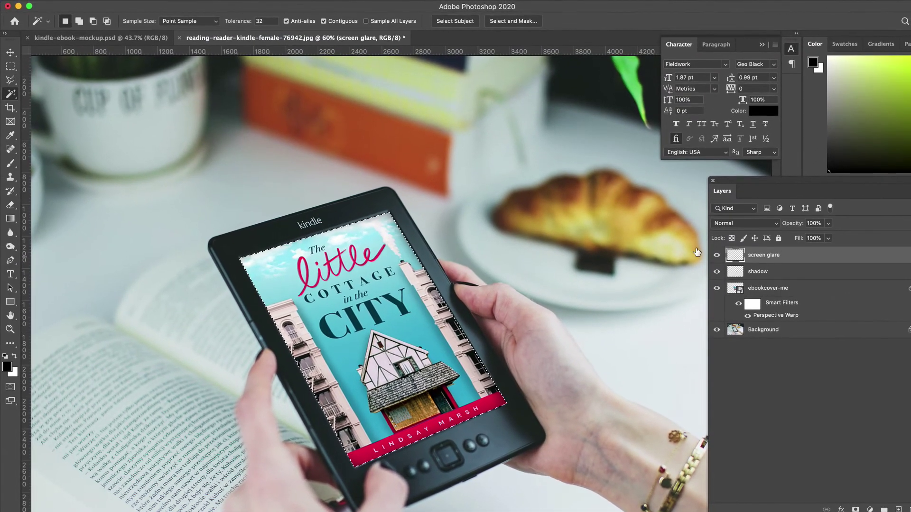
- Paint soft white over the cover's upper-left area inside the selection with a 508 px Soft Round brush on the screen glare layer
click(10, 163)
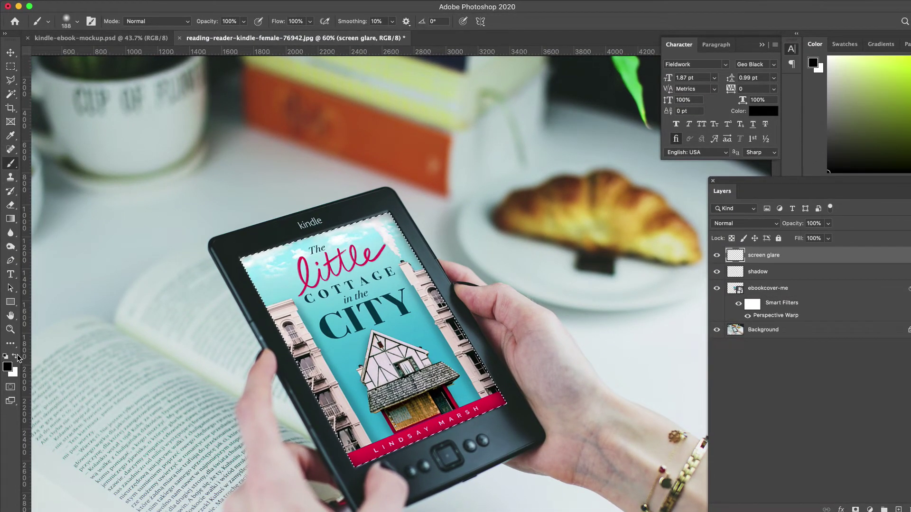
click(15, 356)
click(77, 22)
drag(93, 52, 117, 55)
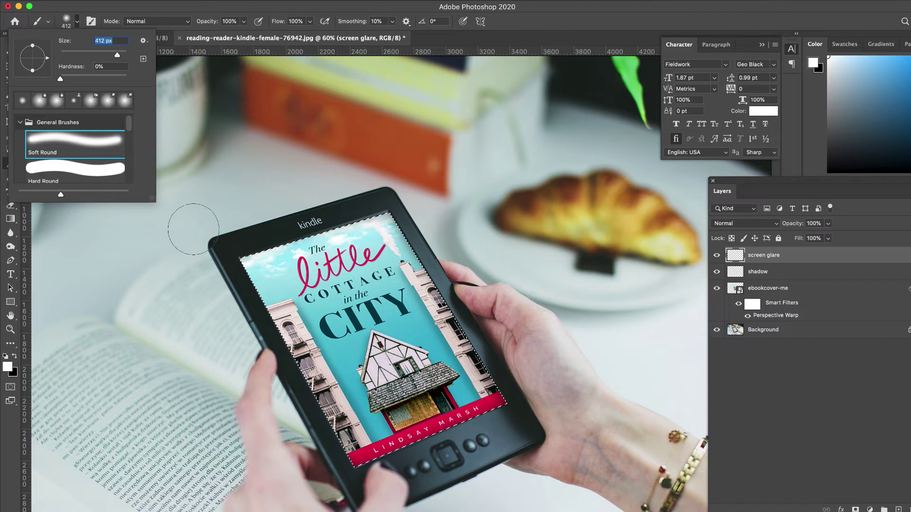
drag(117, 56, 121, 55)
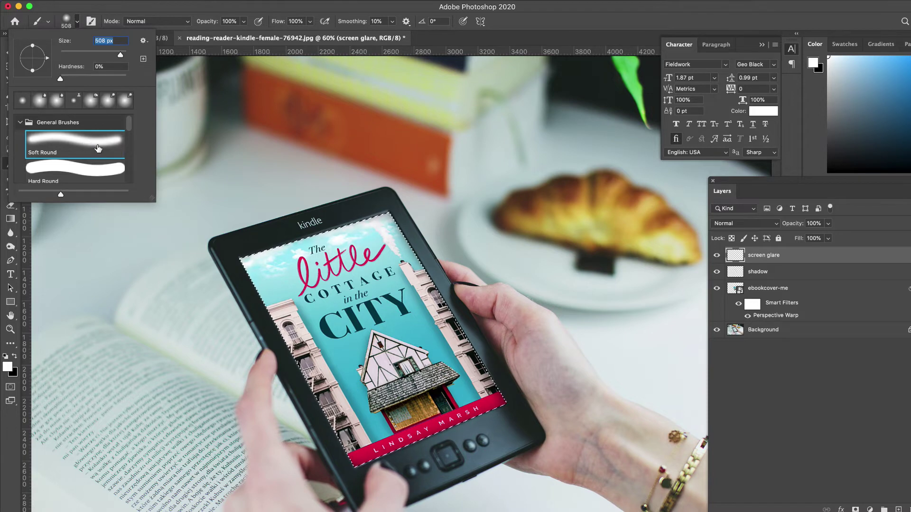
mouse_move(310, 277)
mouse_down()
mouse_move(333, 220)
mouse_move(276, 361)
mouse_move(243, 228)
mouse_up()
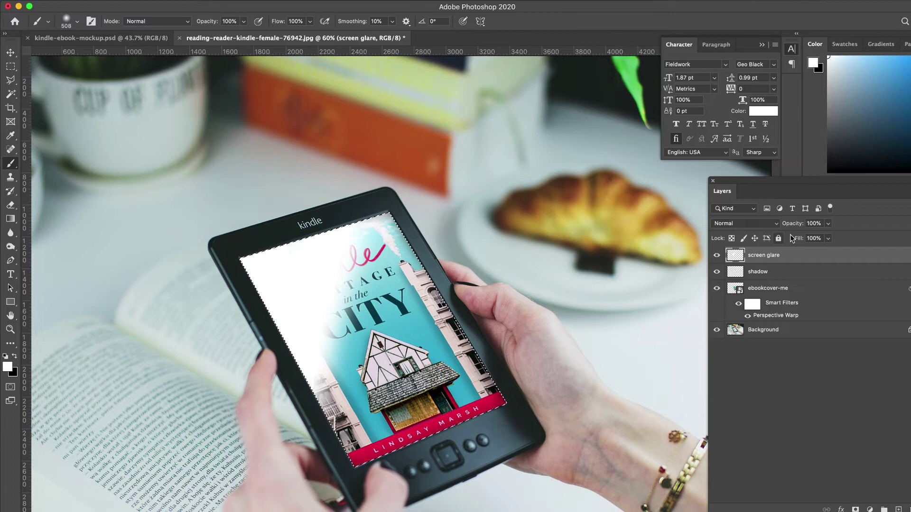
- Set the screen glare layer's blend mode to Soft Light, clear the selection and switch to the Move tool
click(752, 223)
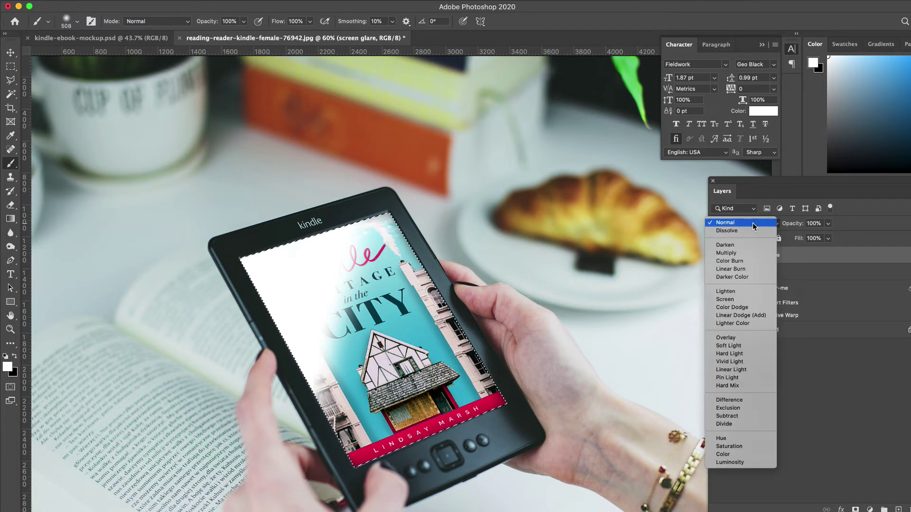
click(751, 222)
click(752, 223)
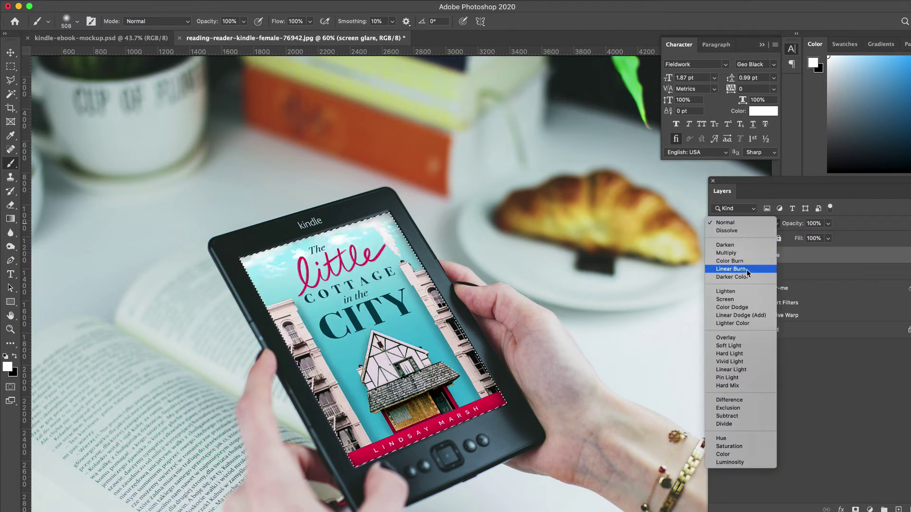
click(734, 350)
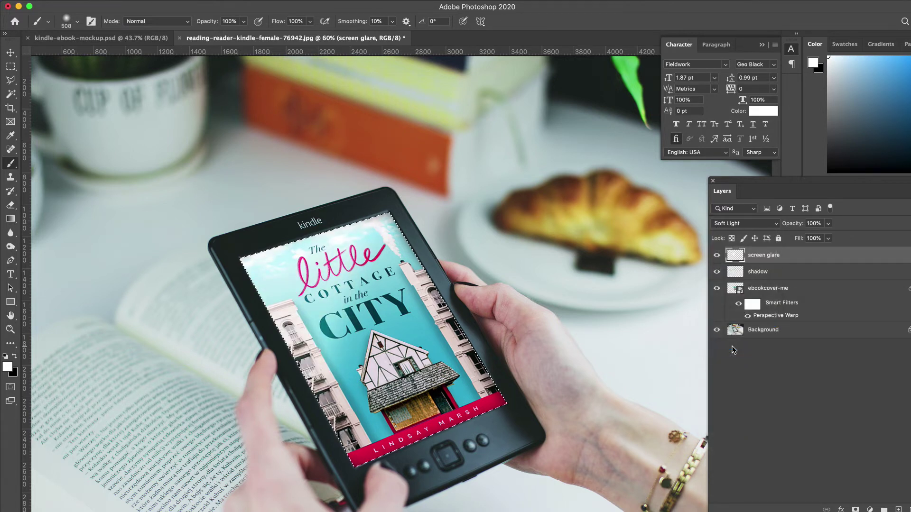
click(10, 66)
click(37, 58)
click(11, 52)
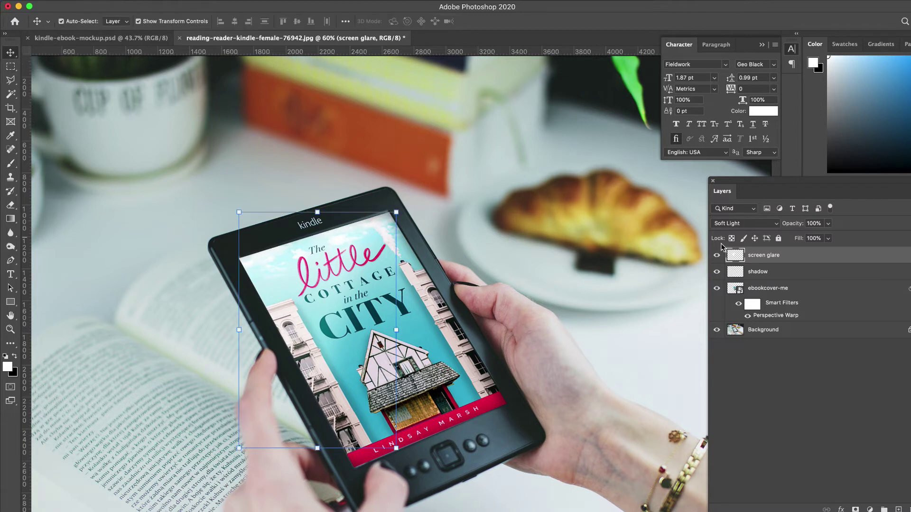
- Lower the screen glare layer's opacity to 51% and compare the cover with the glare hidden and shown
click(828, 223)
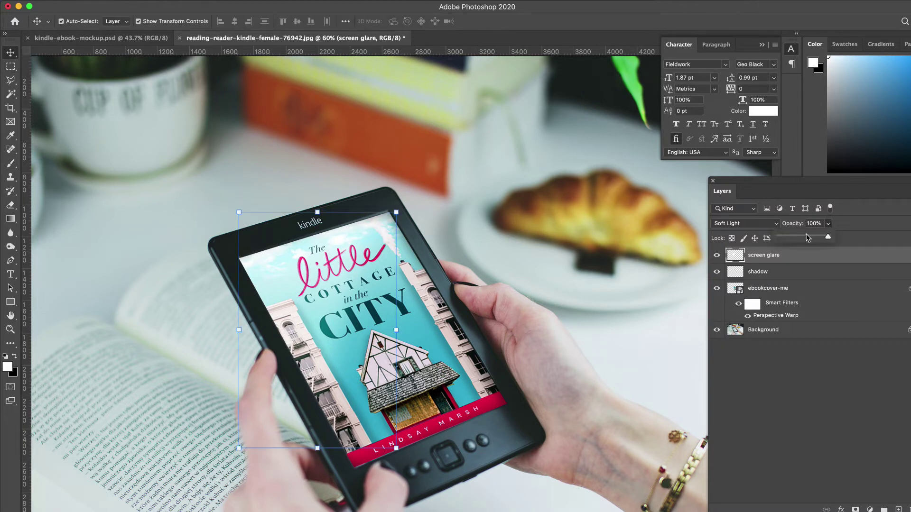
click(718, 256)
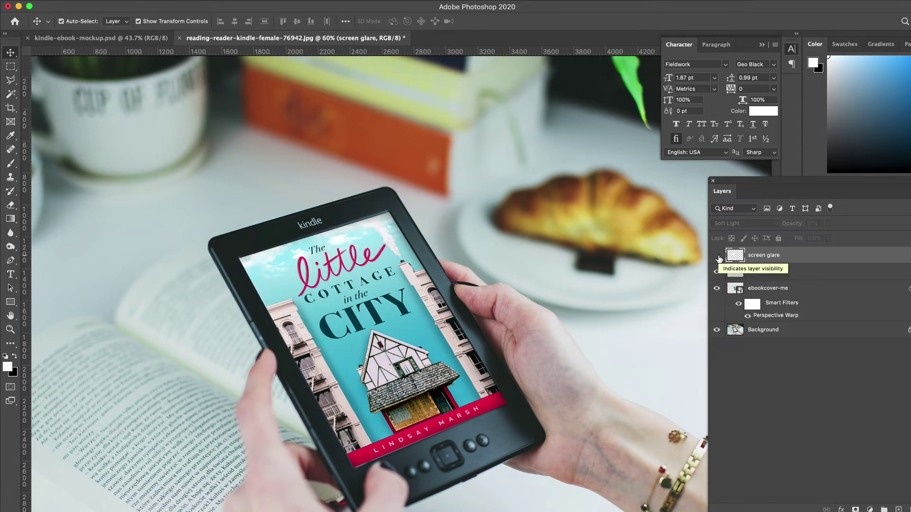
click(717, 256)
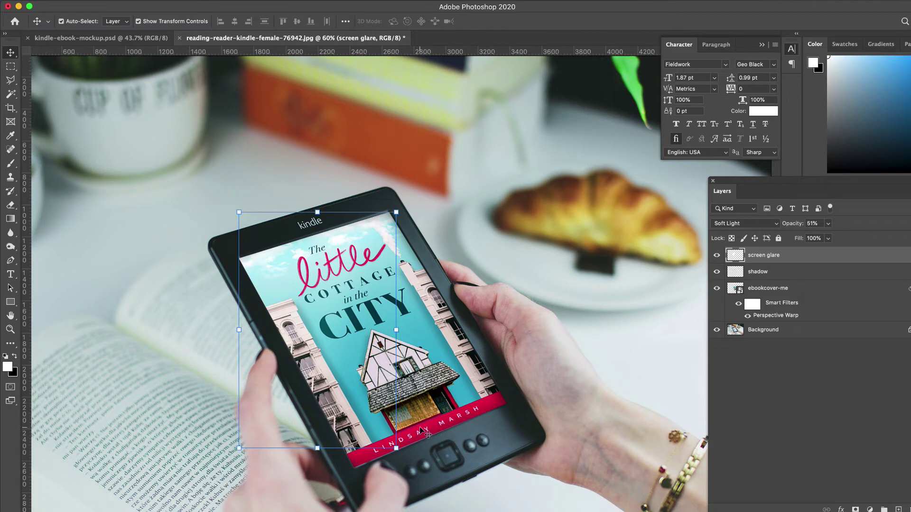
scroll(420, 430, down, 4)
click(505, 434)
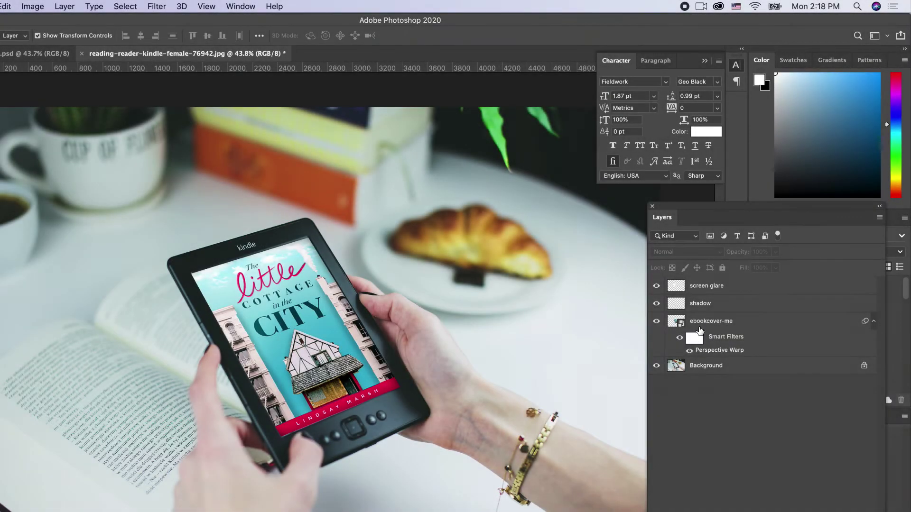
- Select the ebookcover-me layer, check its visibility and start an Iris Blur from the Blur Gallery on it
click(702, 324)
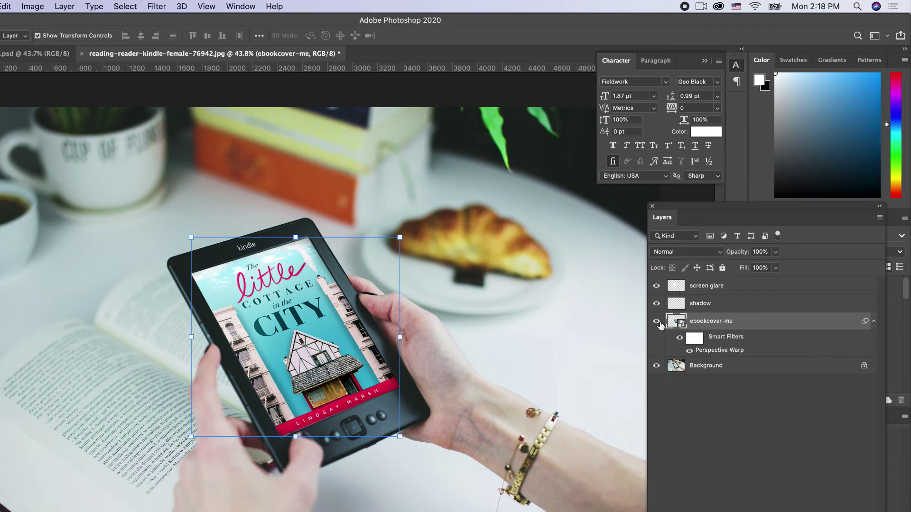
click(656, 321)
click(656, 321)
click(160, 5)
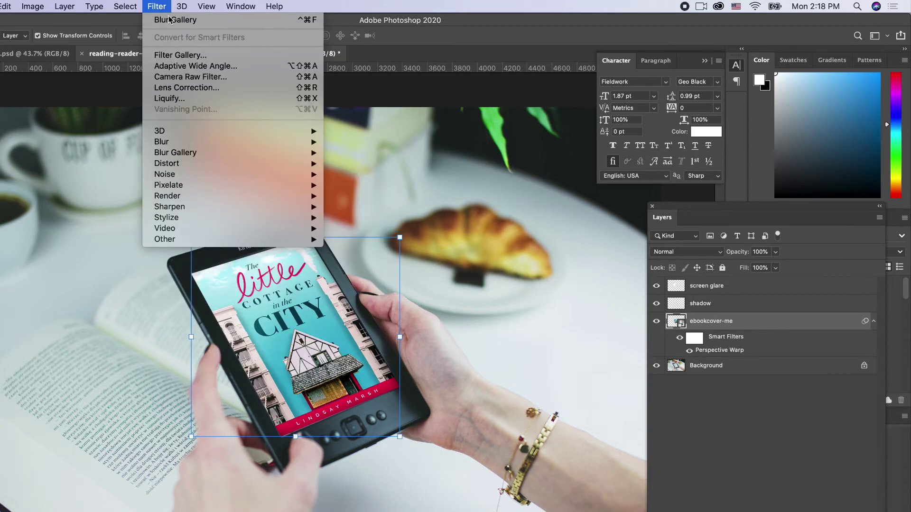
mouse_move(308, 153)
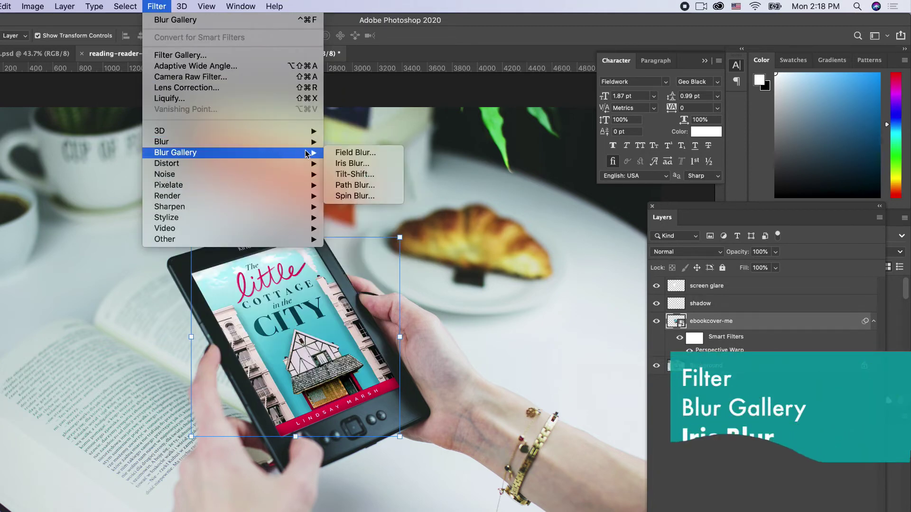
click(349, 163)
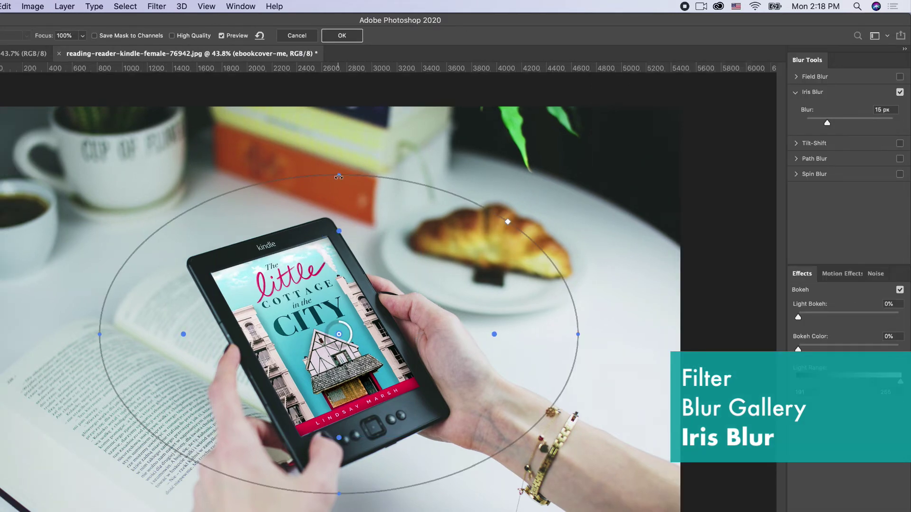
- Flatten the iris ellipse, centre it over the cover's upper part, set the blur to 8 px and apply it
drag(340, 172, 336, 218)
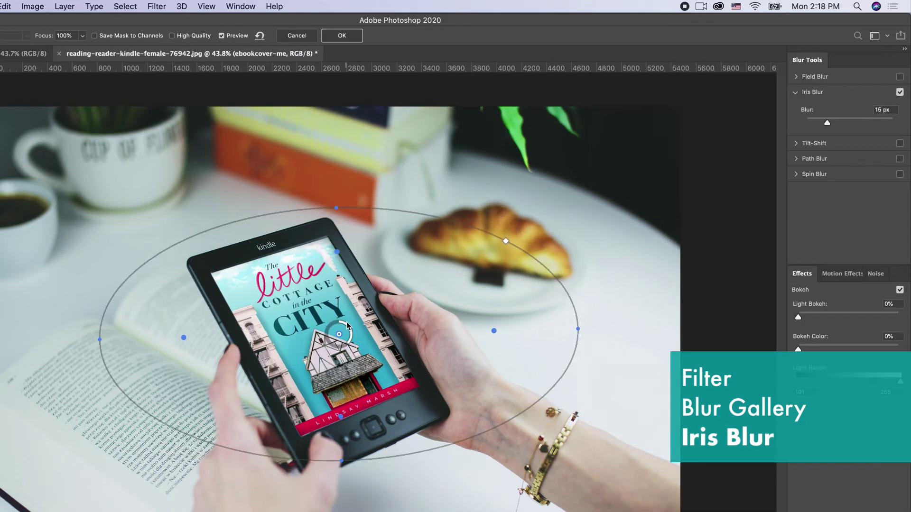
drag(379, 355, 337, 268)
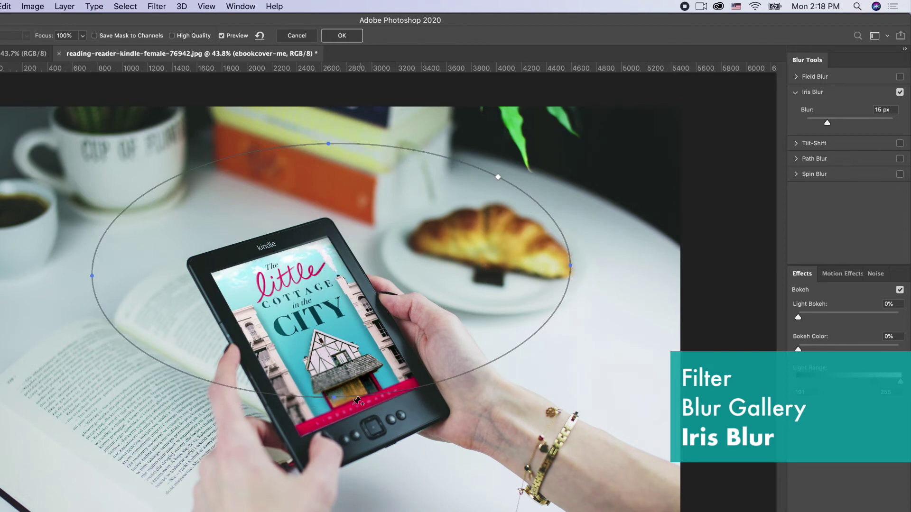
mouse_move(333, 398)
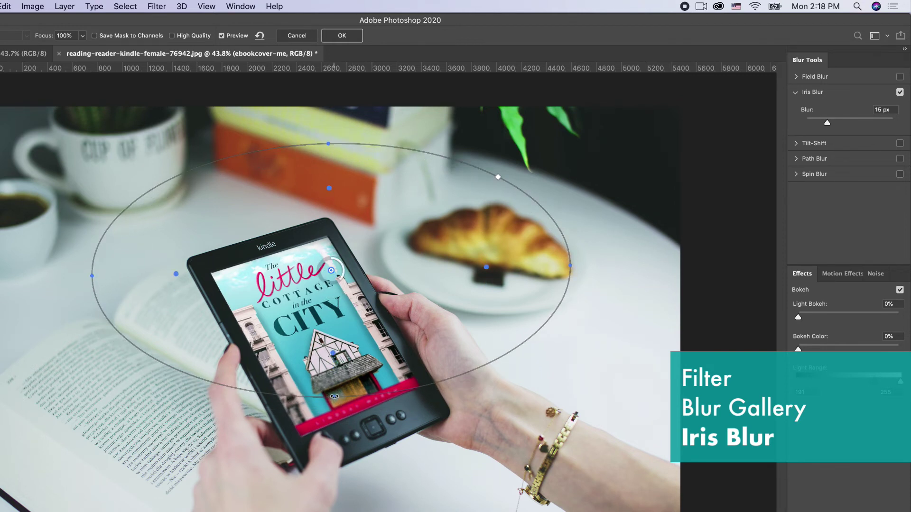
drag(335, 396, 333, 412)
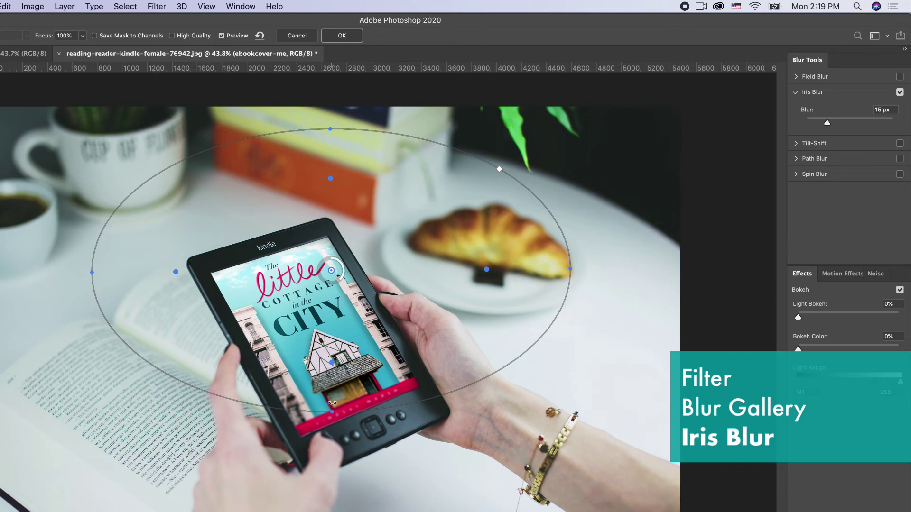
drag(335, 373, 334, 382)
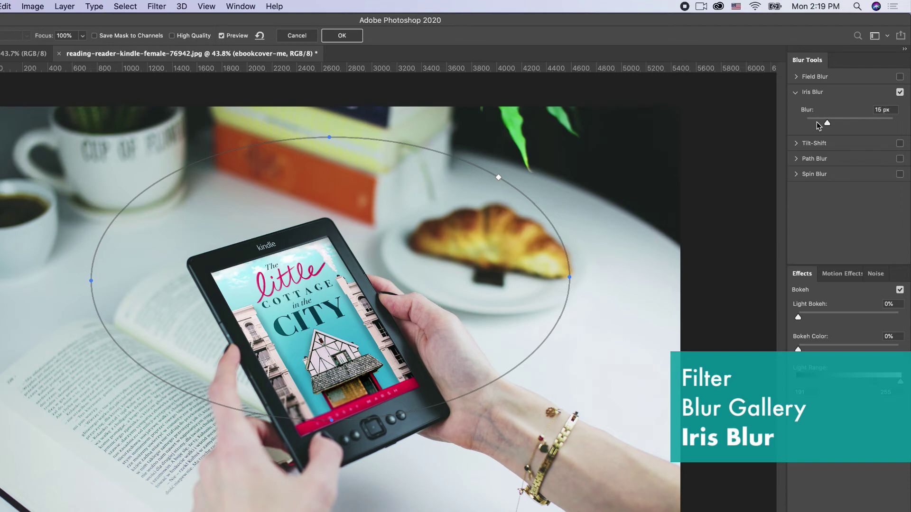
click(819, 122)
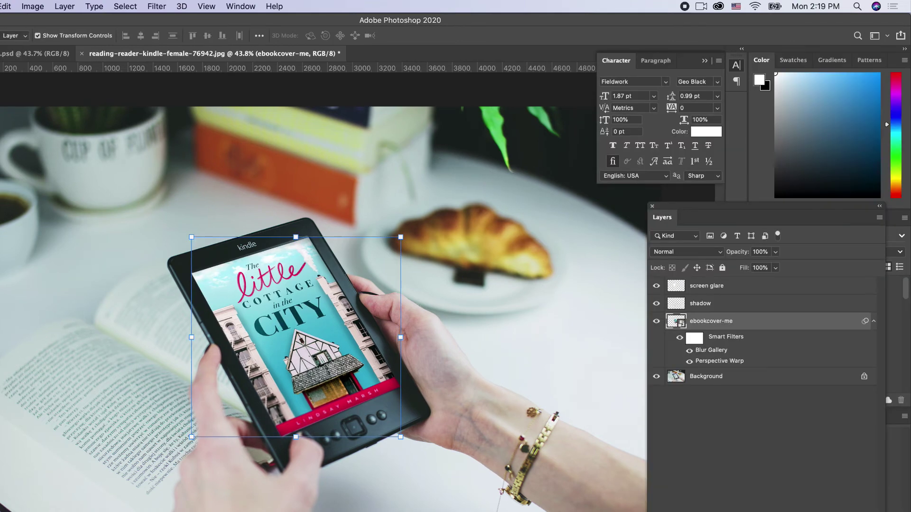
click(5, 304)
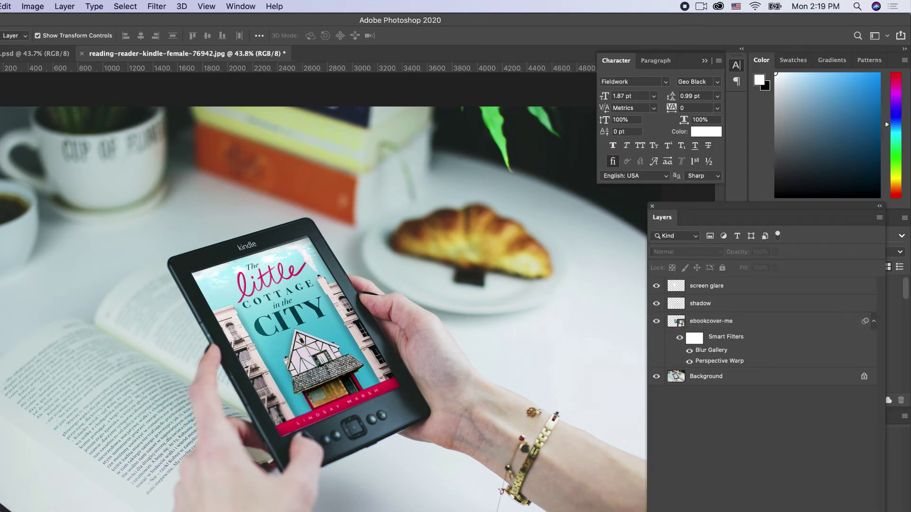
- Compare the cover without and with the Iris Blur by undoing and redoing the filter
drag(755, 206, 597, 271)
click(767, 419)
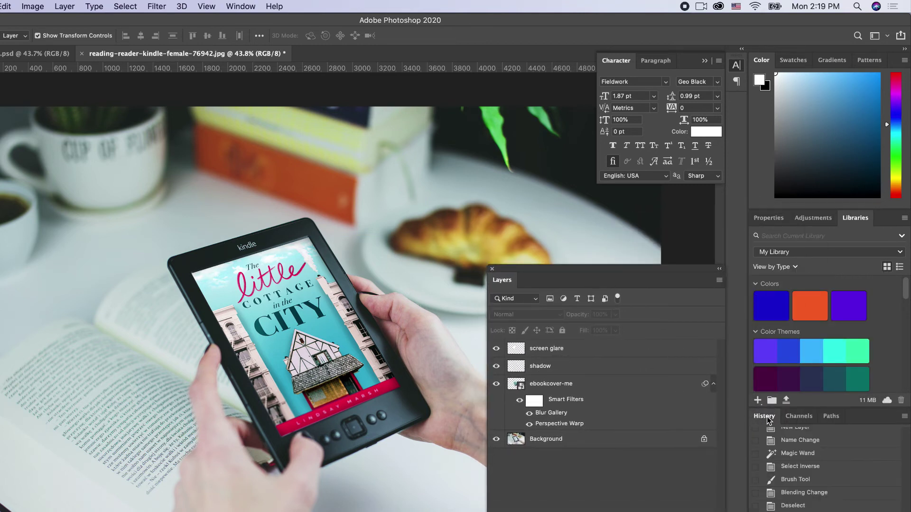
key(super+z)
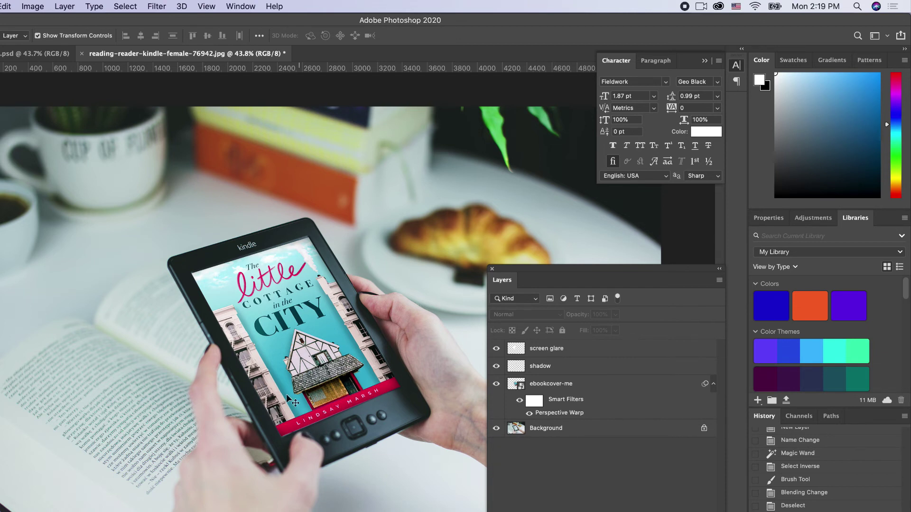
key(super+shift+z)
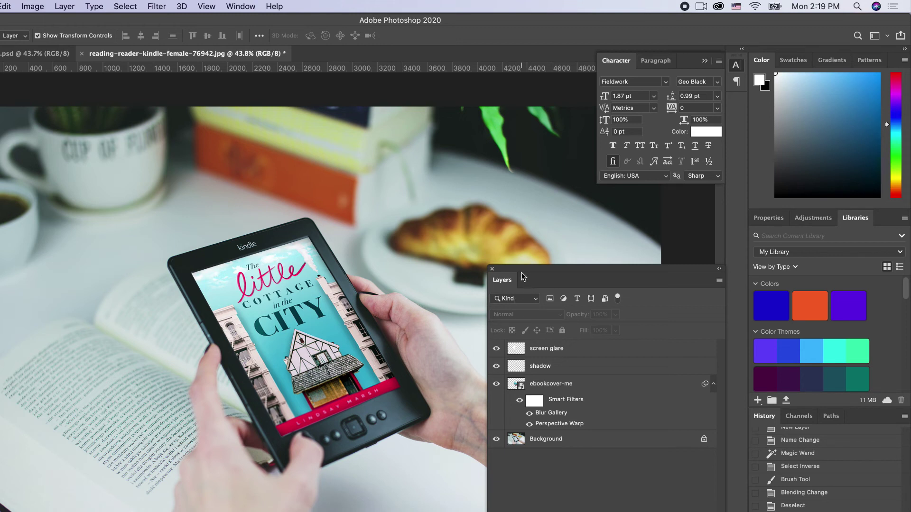
drag(522, 277, 651, 250)
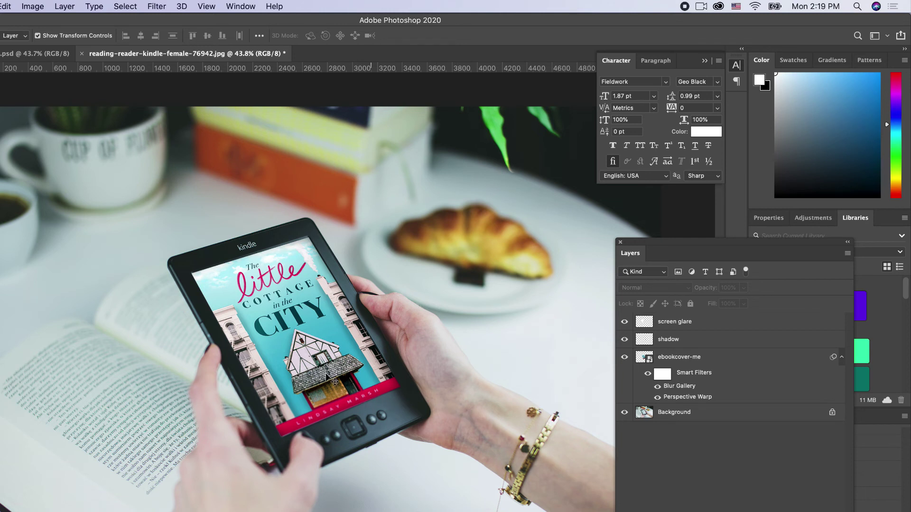
- Convert the locked Background into a regular layer named Layer 0 and desaturate it
double_click(736, 413)
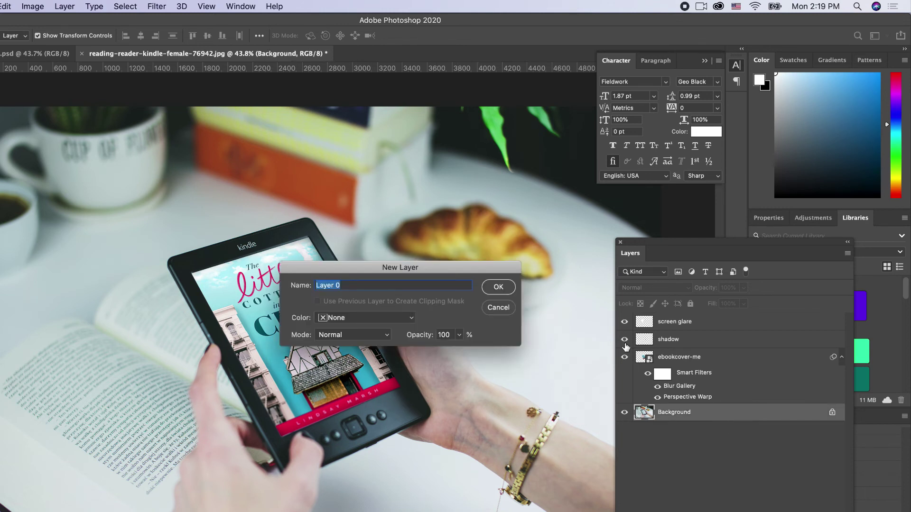
click(498, 288)
click(41, 5)
mouse_move(41, 38)
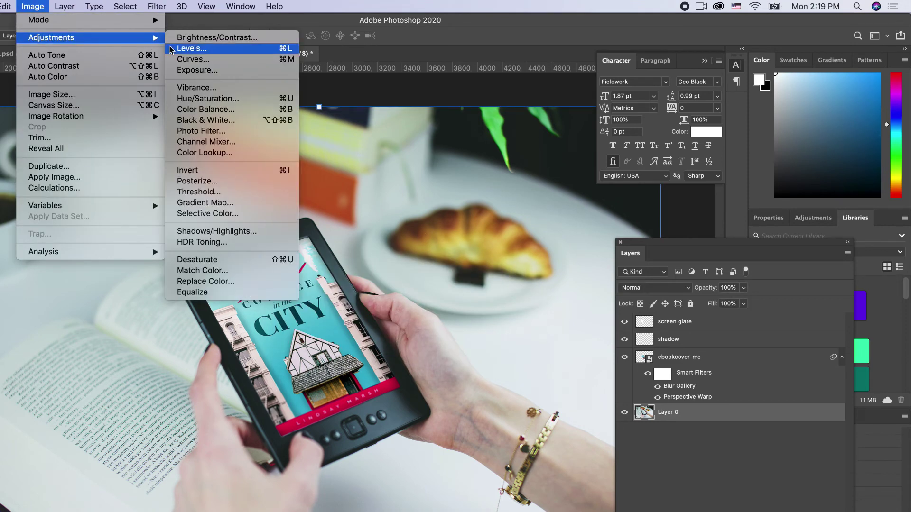
click(198, 259)
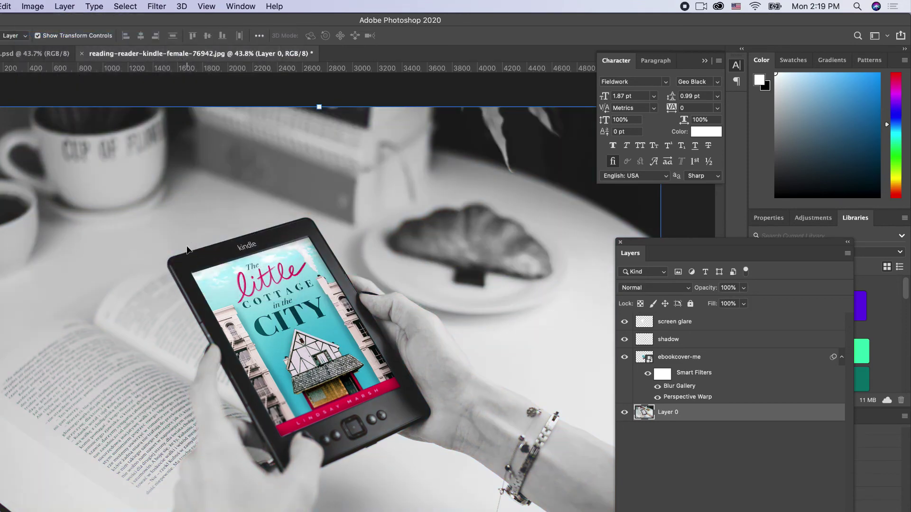
click(730, 467)
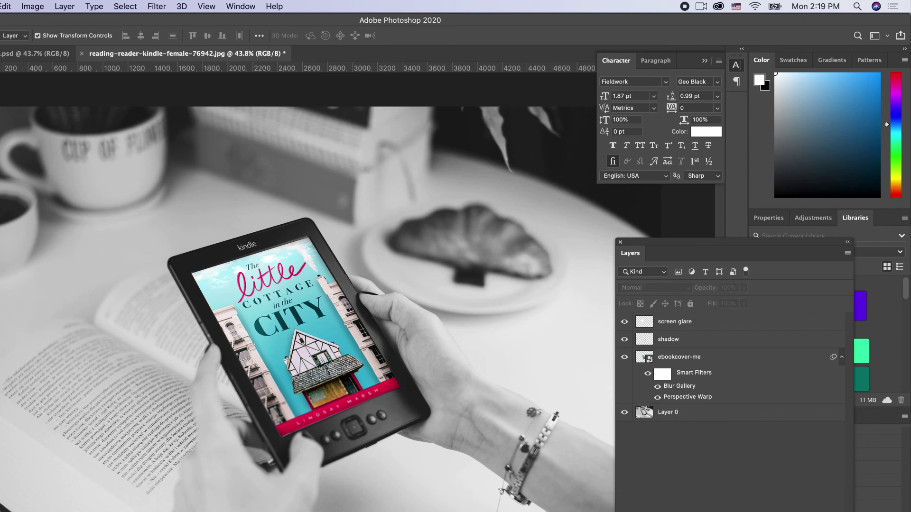
- Select the ebookcover-me layer and look through the image adjustments available for it
click(353, 355)
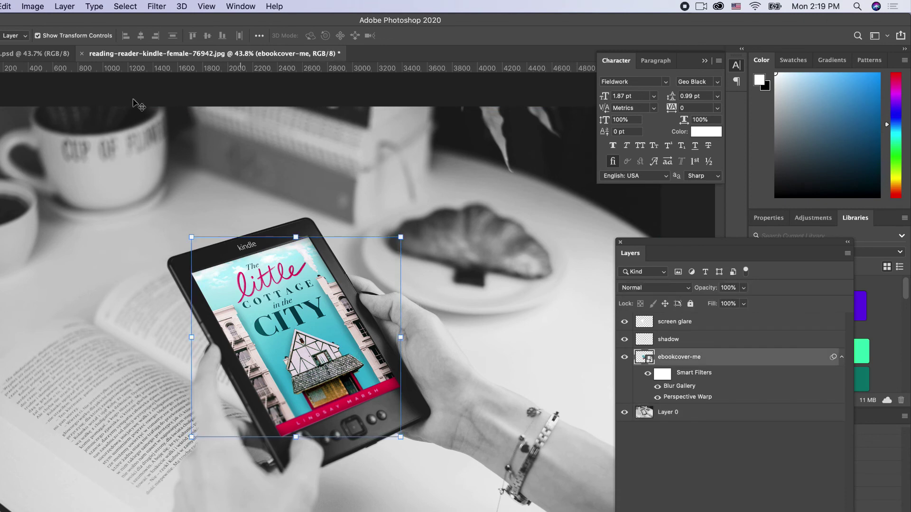
click(30, 5)
mouse_move(39, 37)
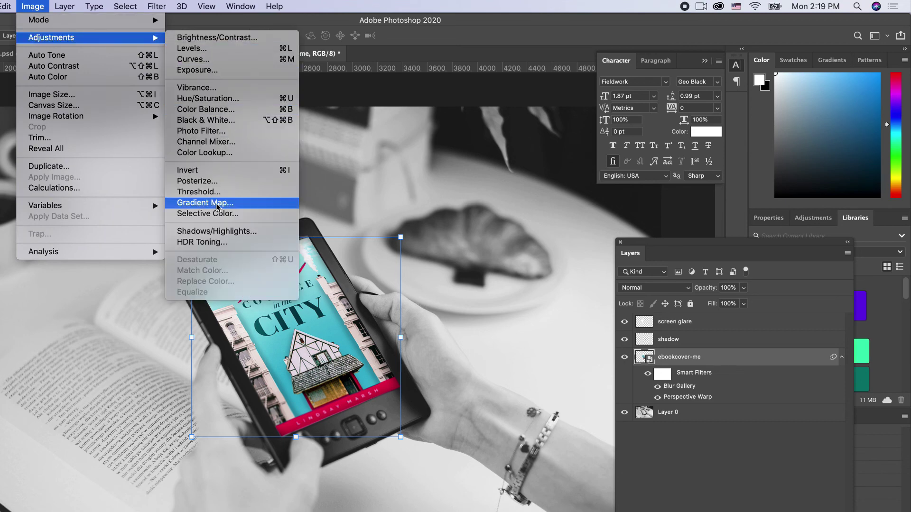